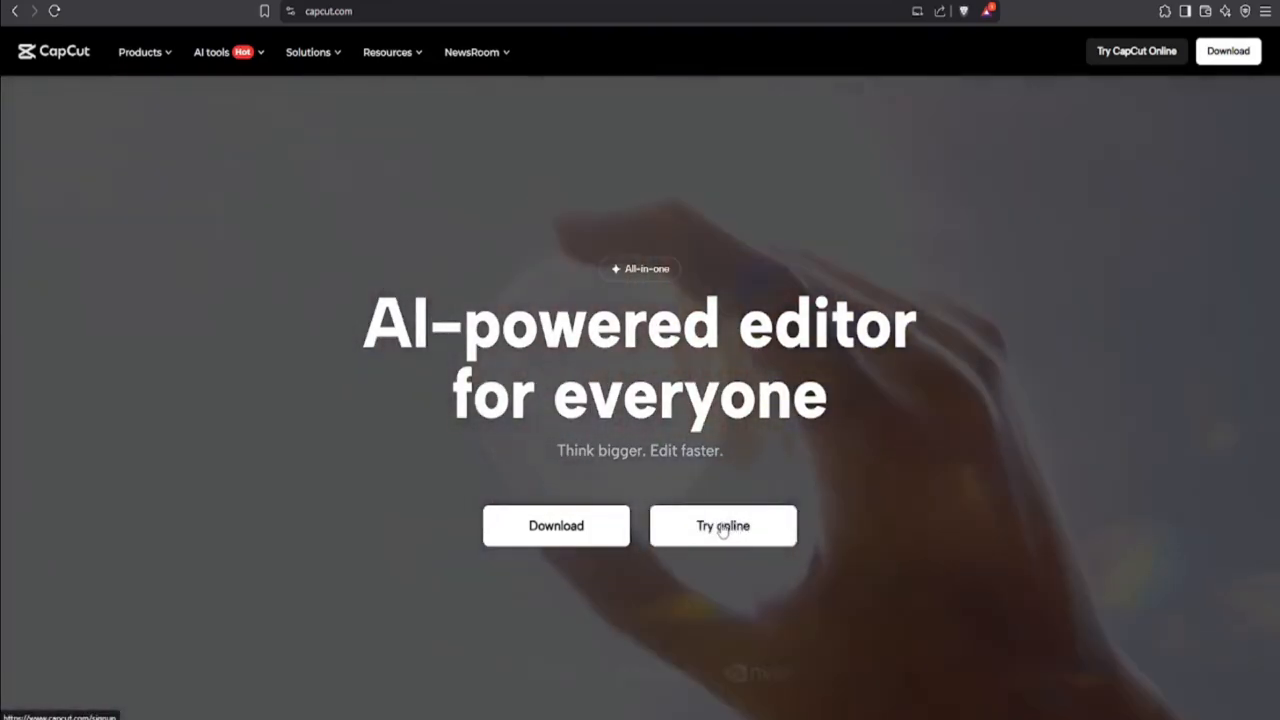
# Step: Open the Avatar video creator in CapCut's online free AI video maker
pyautogui.click(724, 528)
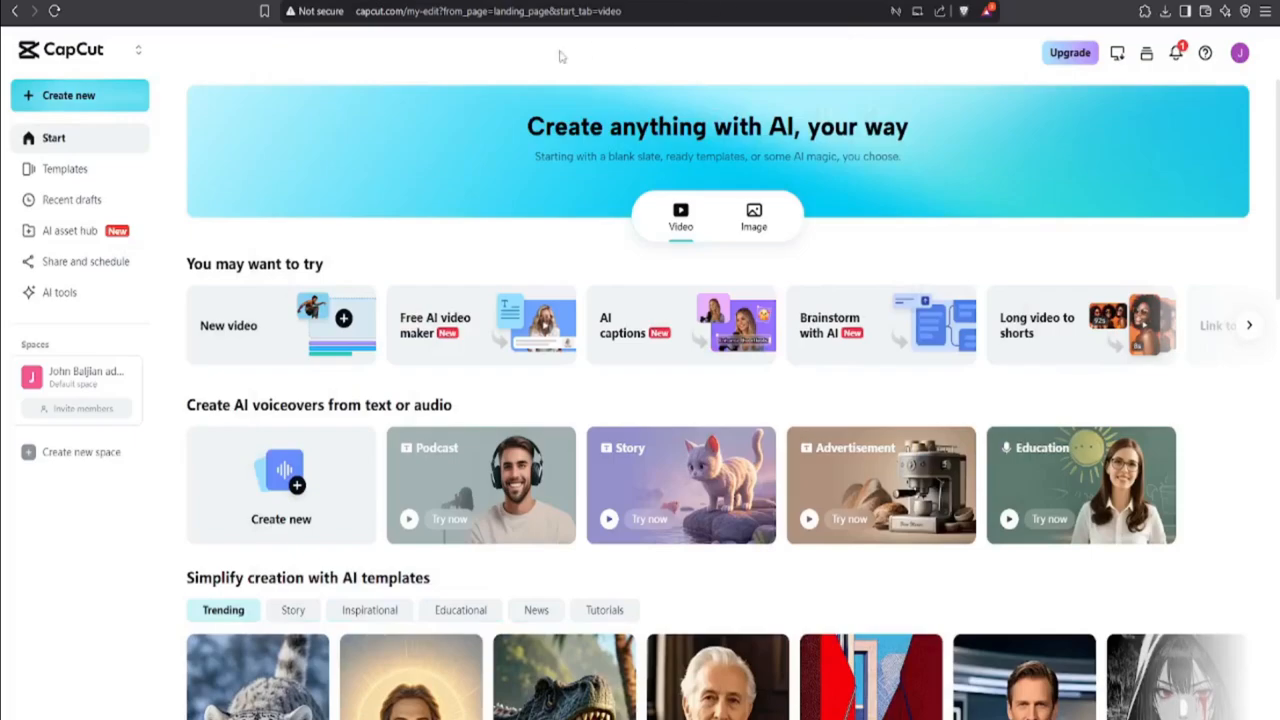
pyautogui.click(444, 320)
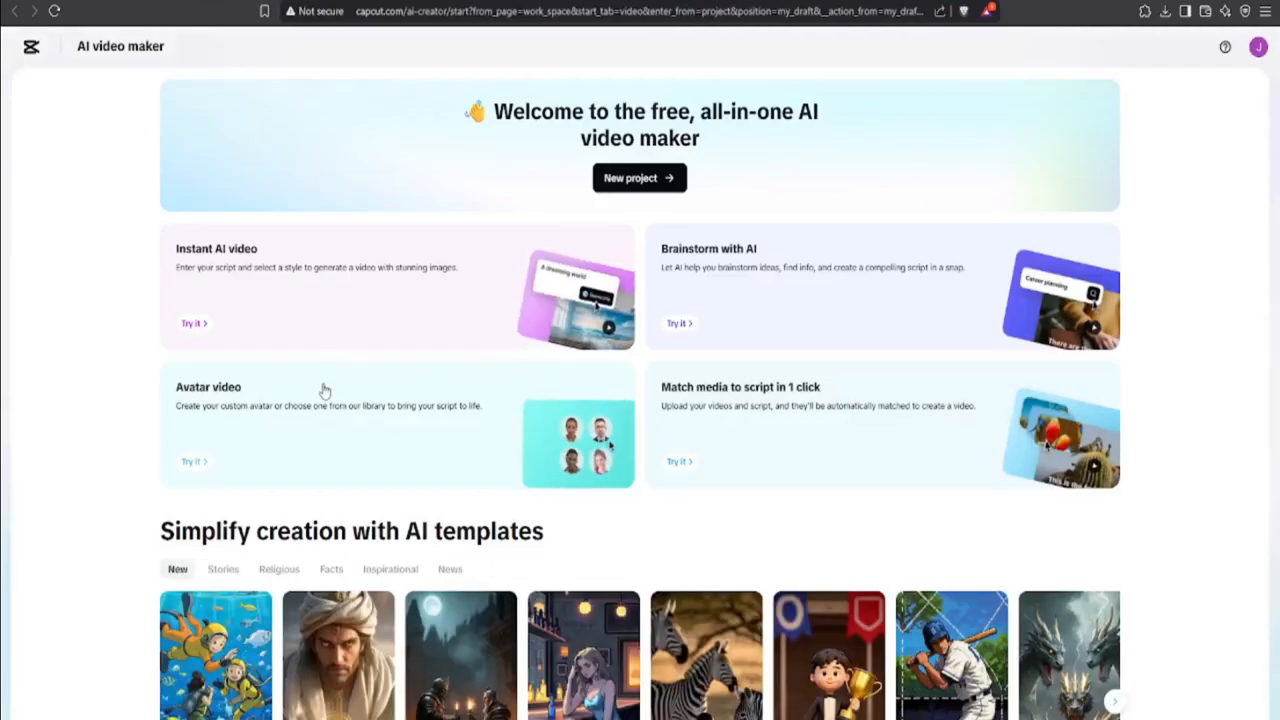
pyautogui.click(324, 390)
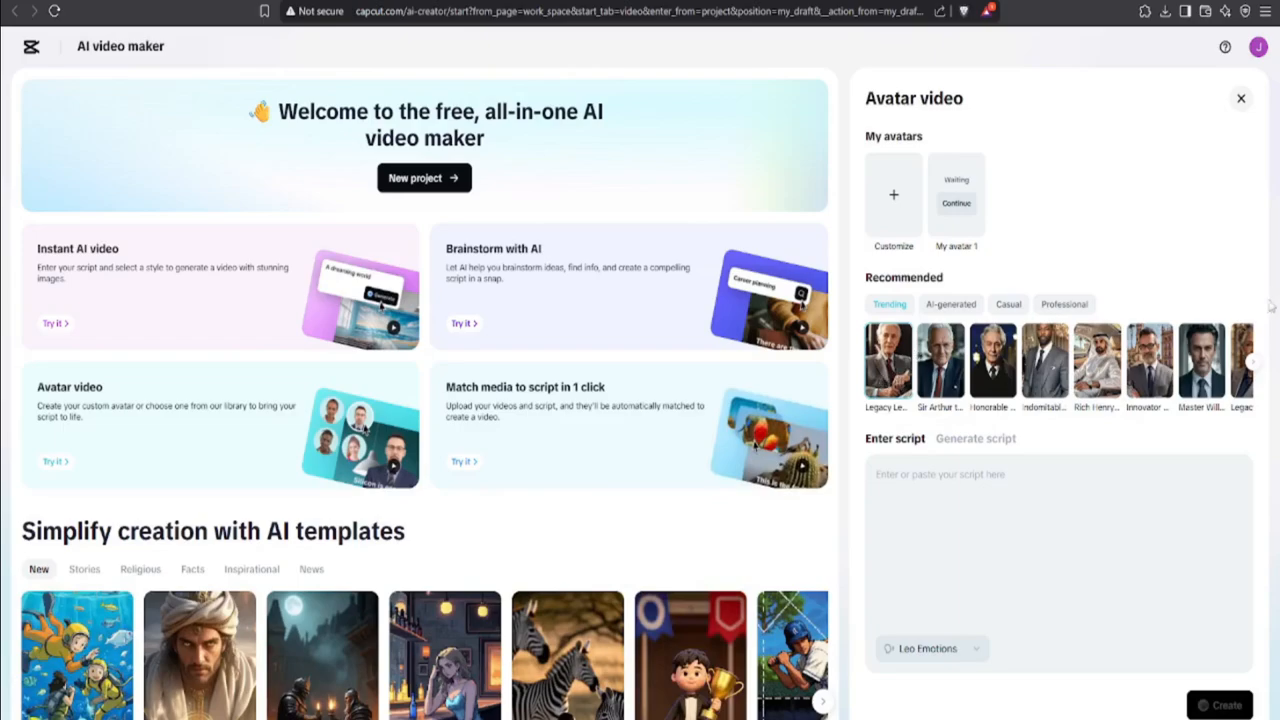
# Step: Create an avatar video using the Innovation Leader avatar with the script "Welcome to my online business course" and play it
pyautogui.click(1252, 366)
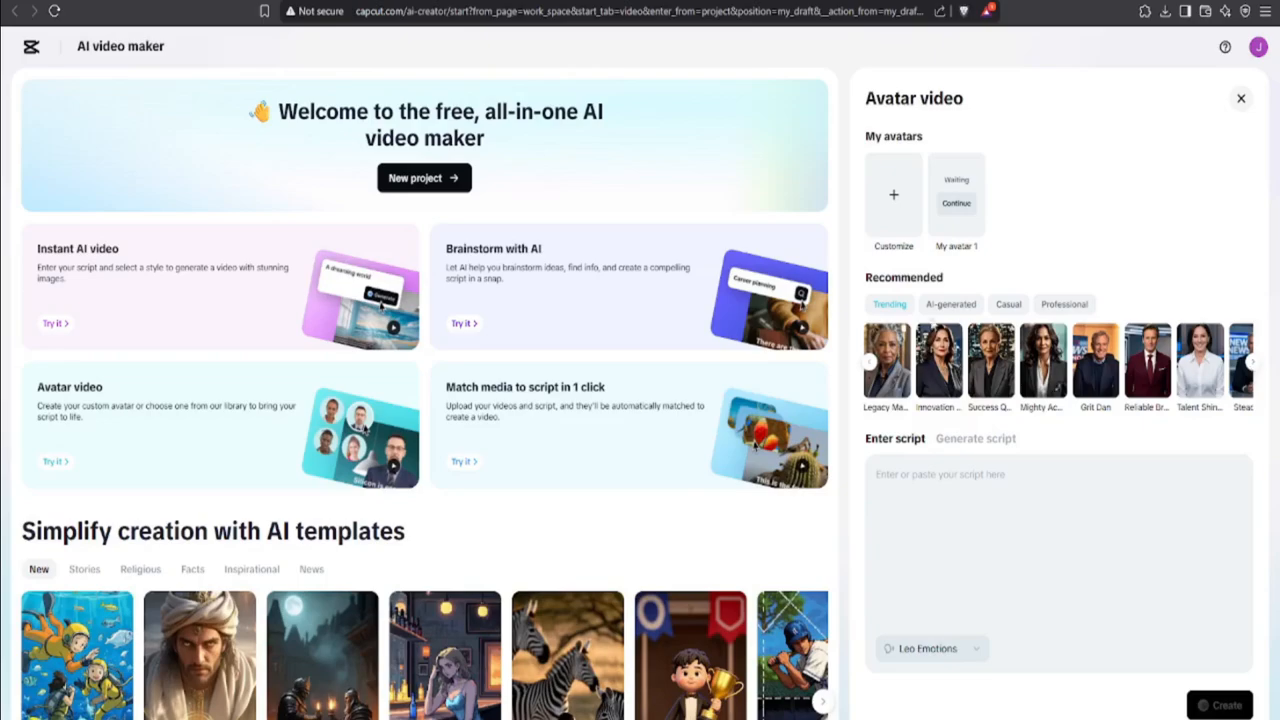
pyautogui.click(938, 355)
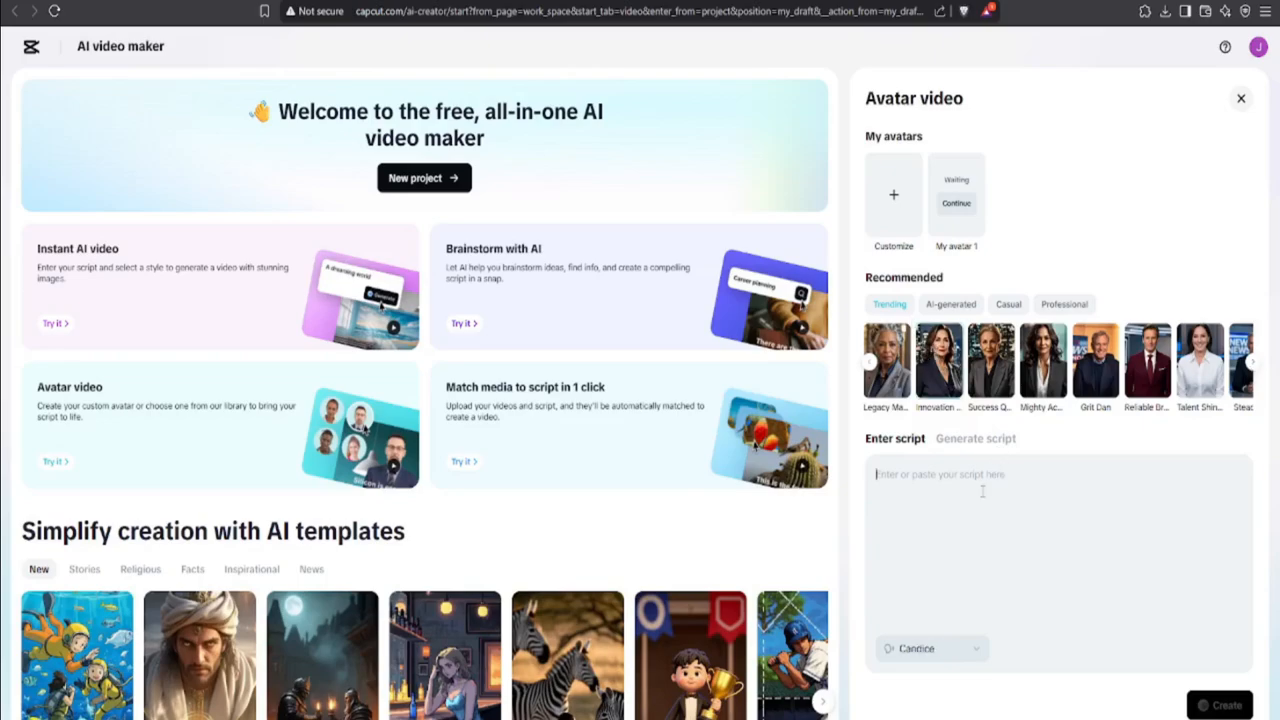
pyautogui.write('Welco')
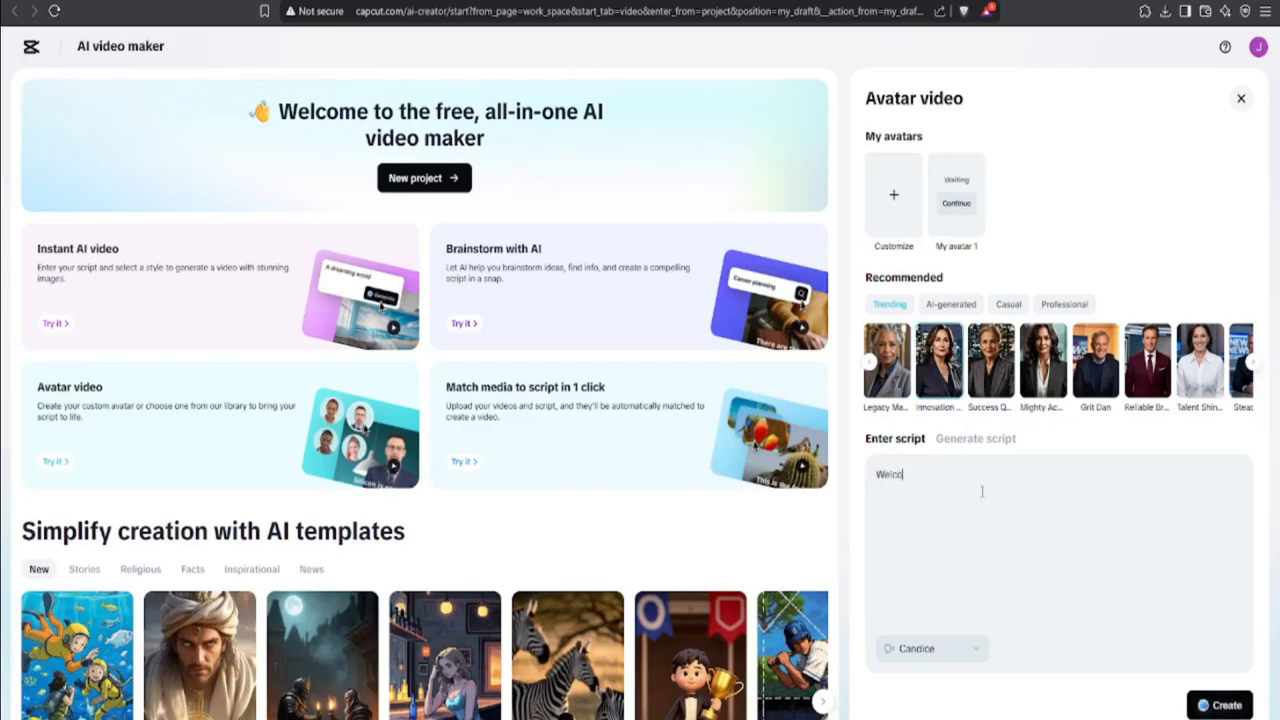
pyautogui.write('me to my online business course')
pyautogui.click(1226, 704)
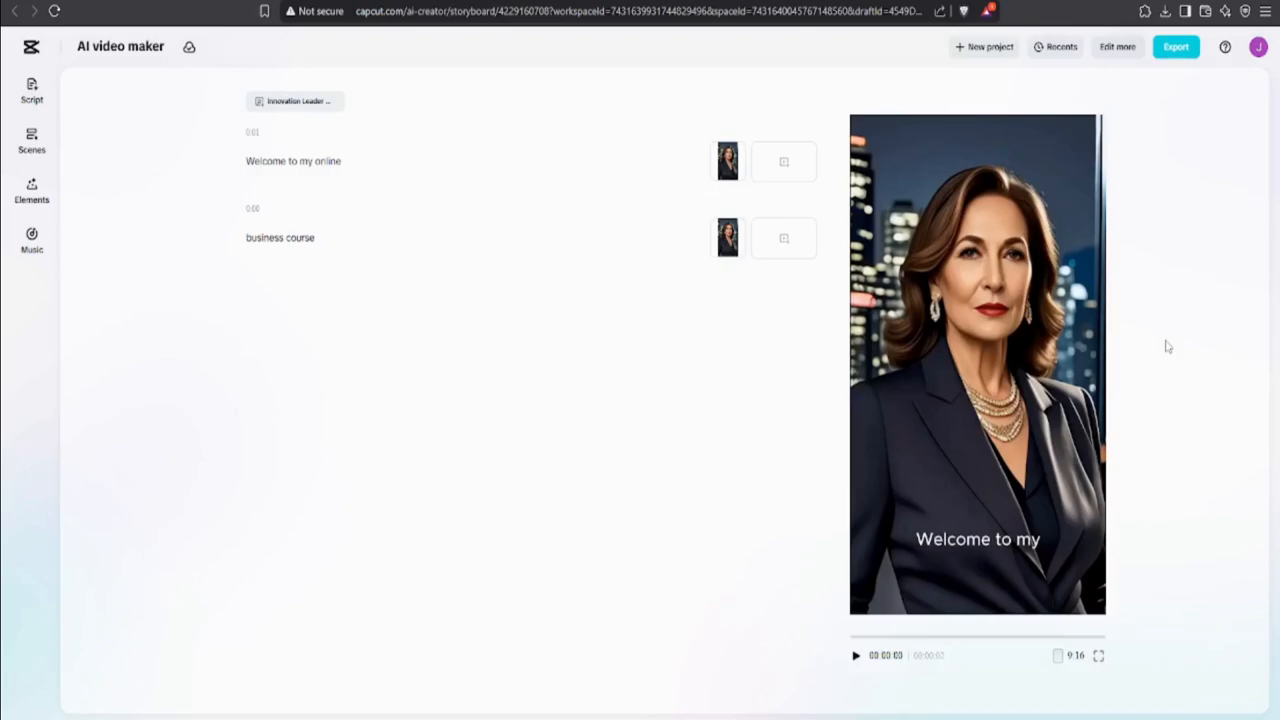
pyautogui.click(856, 656)
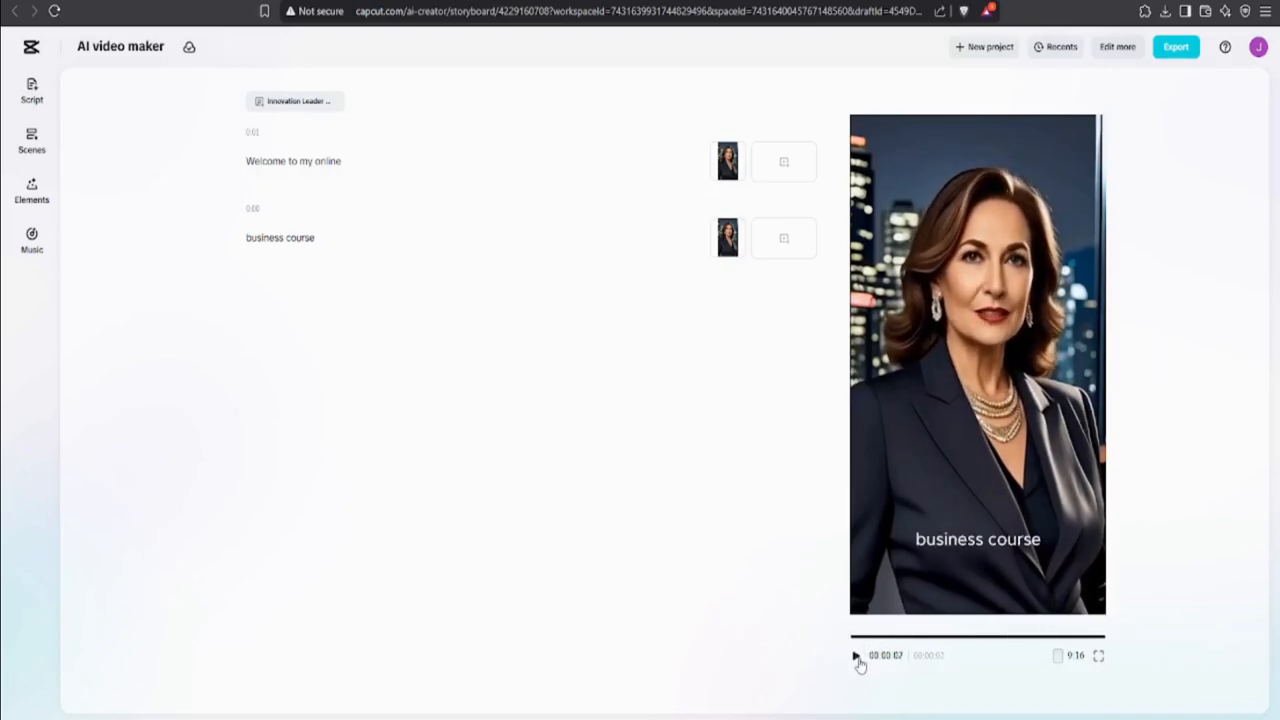
# Step: Add the script lines "in this course you will learn how to use ai tools" and "to develop business application" after "business course"
pyautogui.click(432, 240)
pyautogui.press('Return')
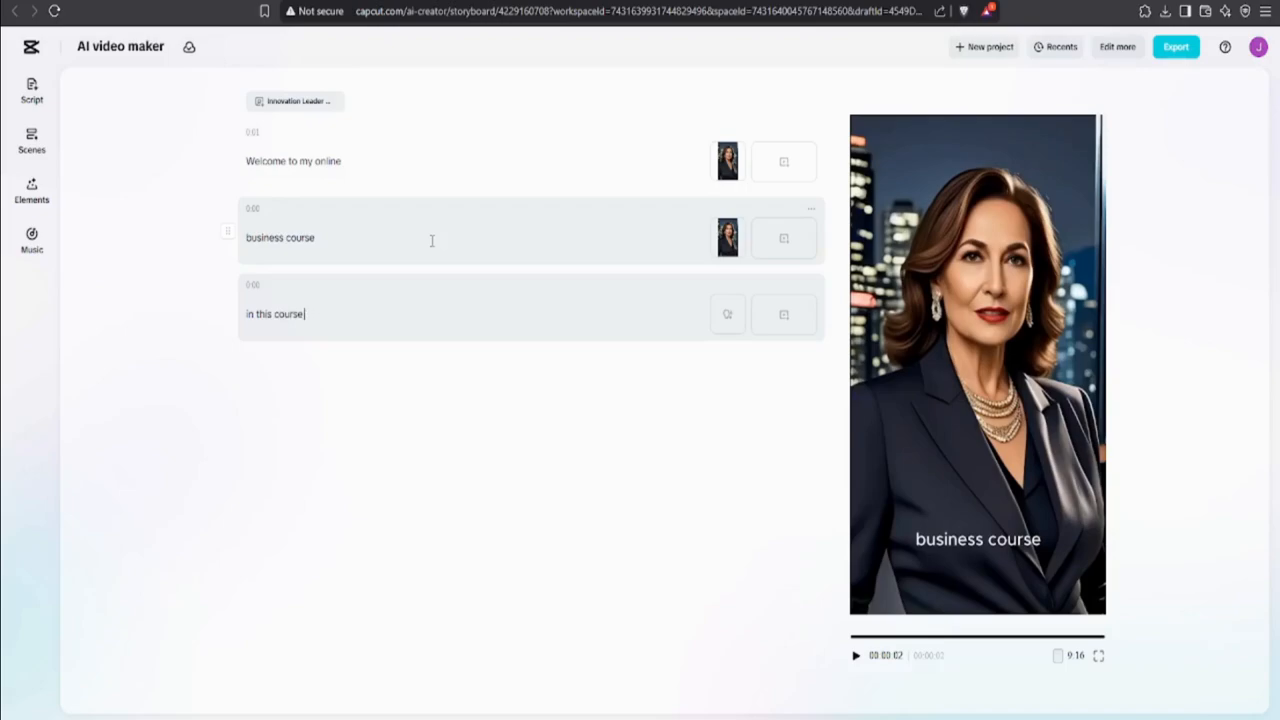
pyautogui.write('ou')
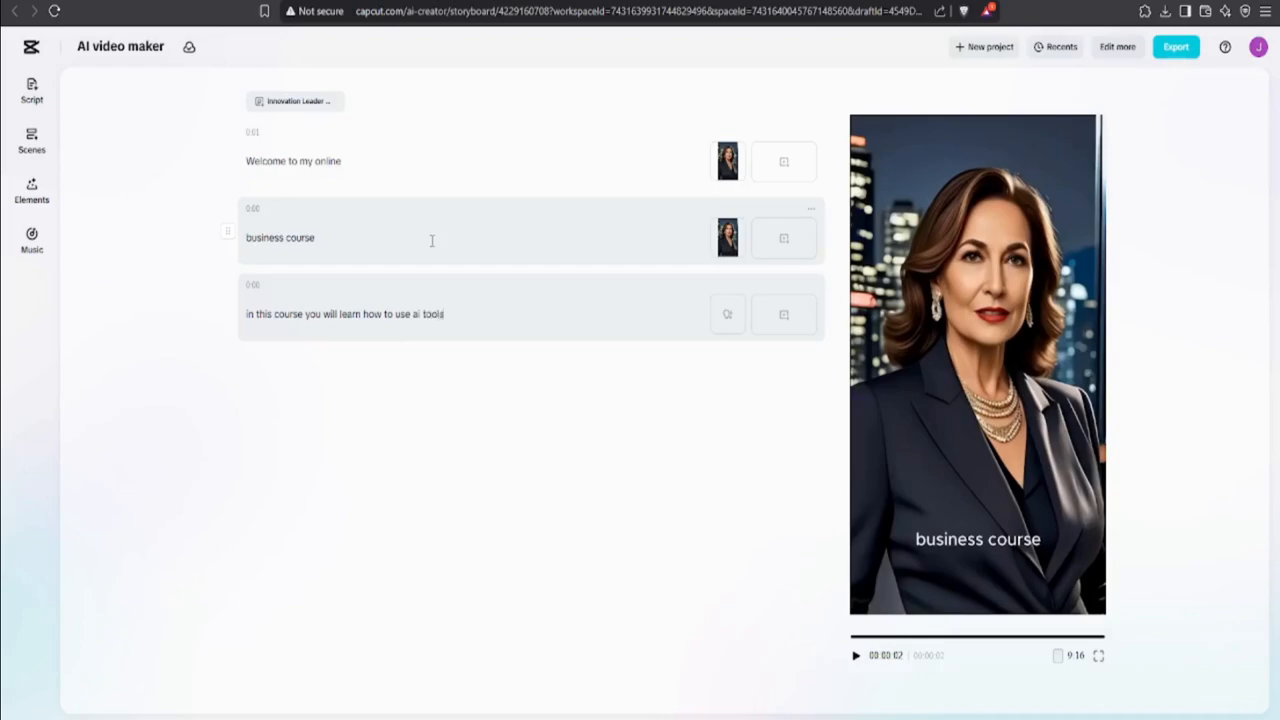
pyautogui.press('Return')
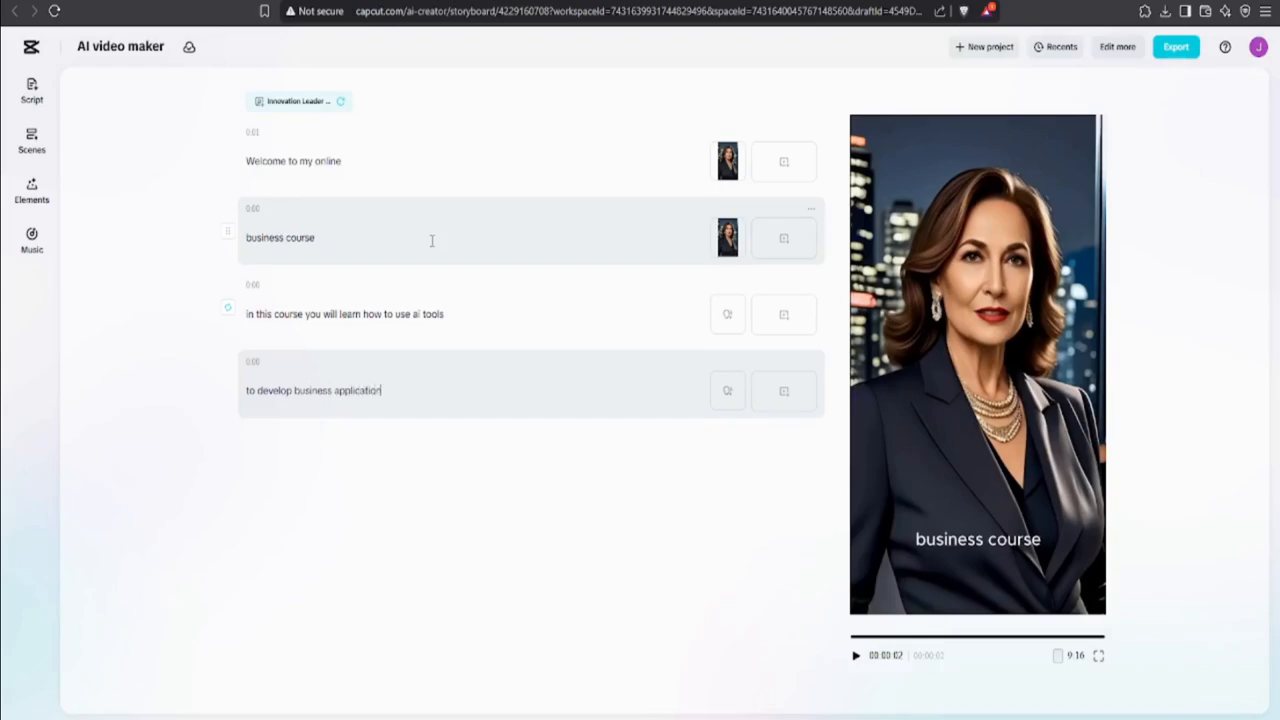
pyautogui.press('Return')
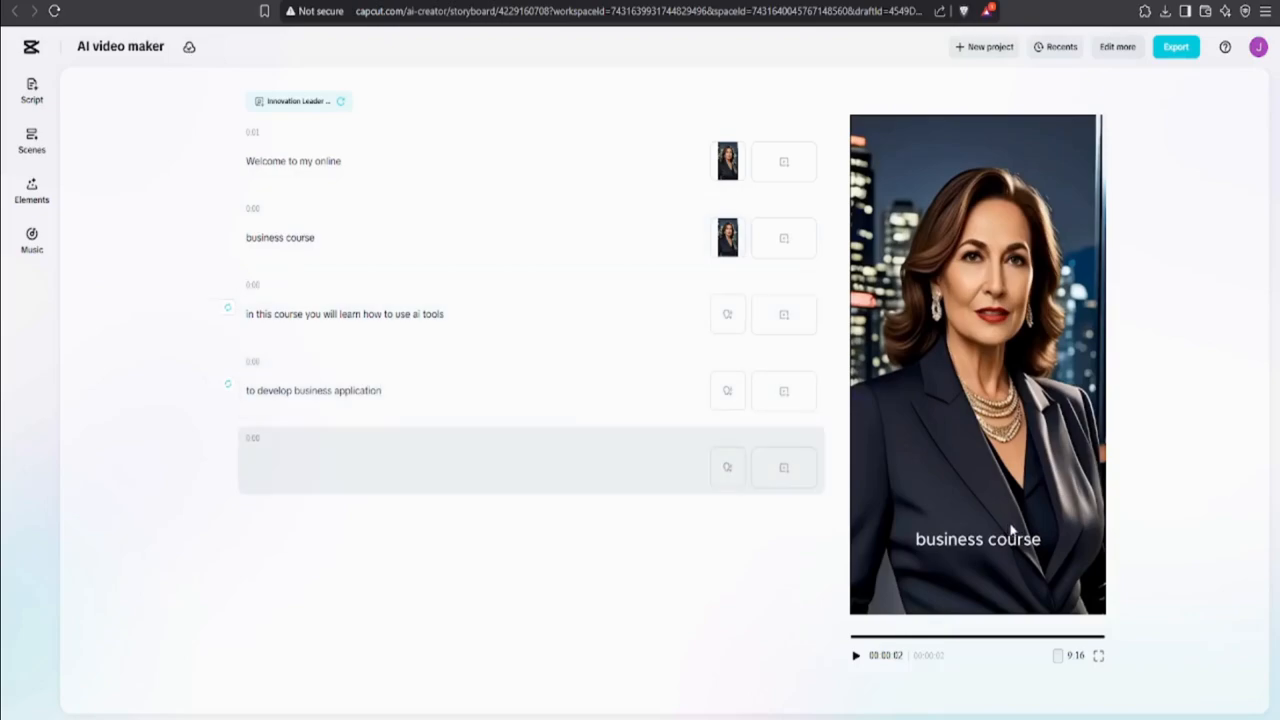
# Step: Generate the avatar clips for the two newly added script lines
pyautogui.click(855, 656)
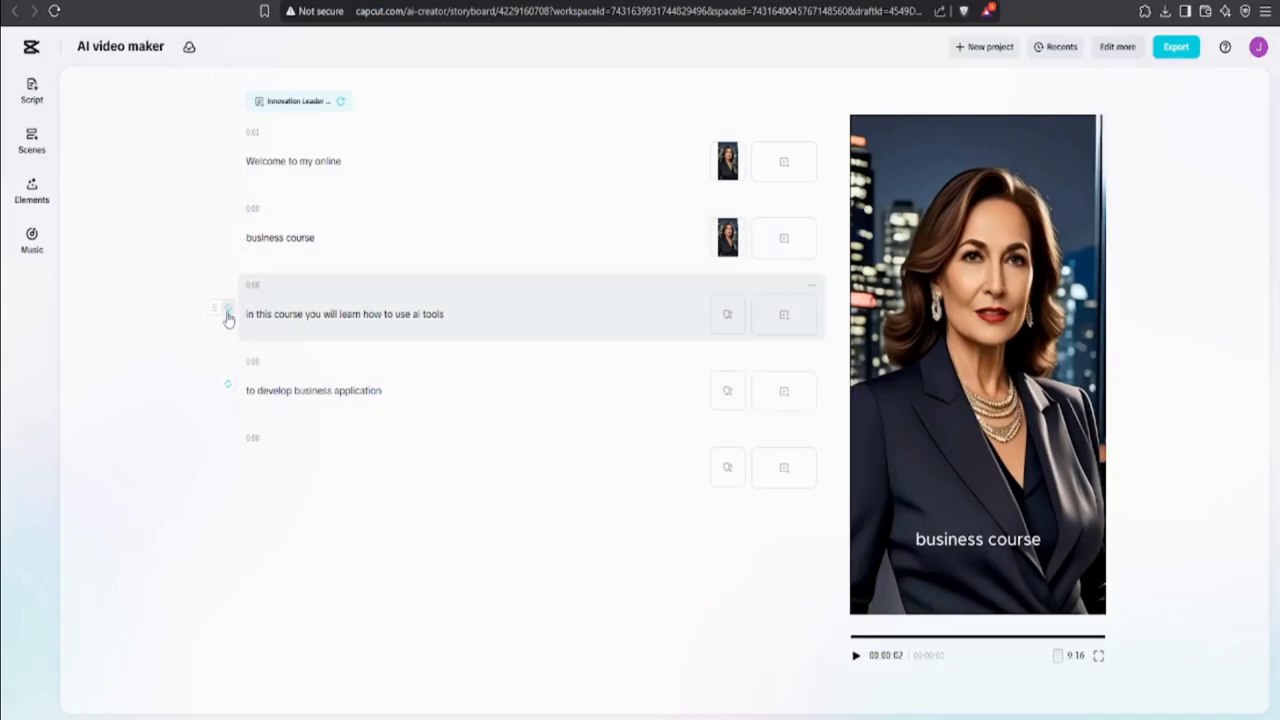
pyautogui.click(228, 312)
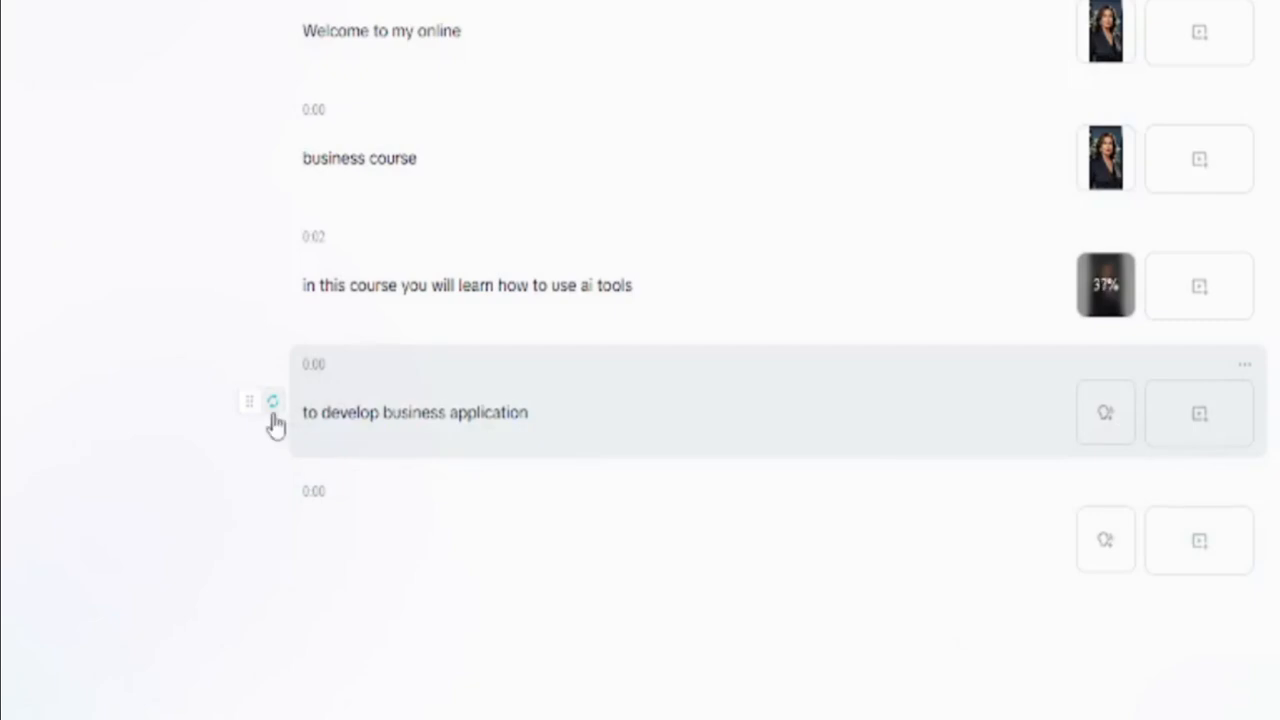
pyautogui.click(273, 402)
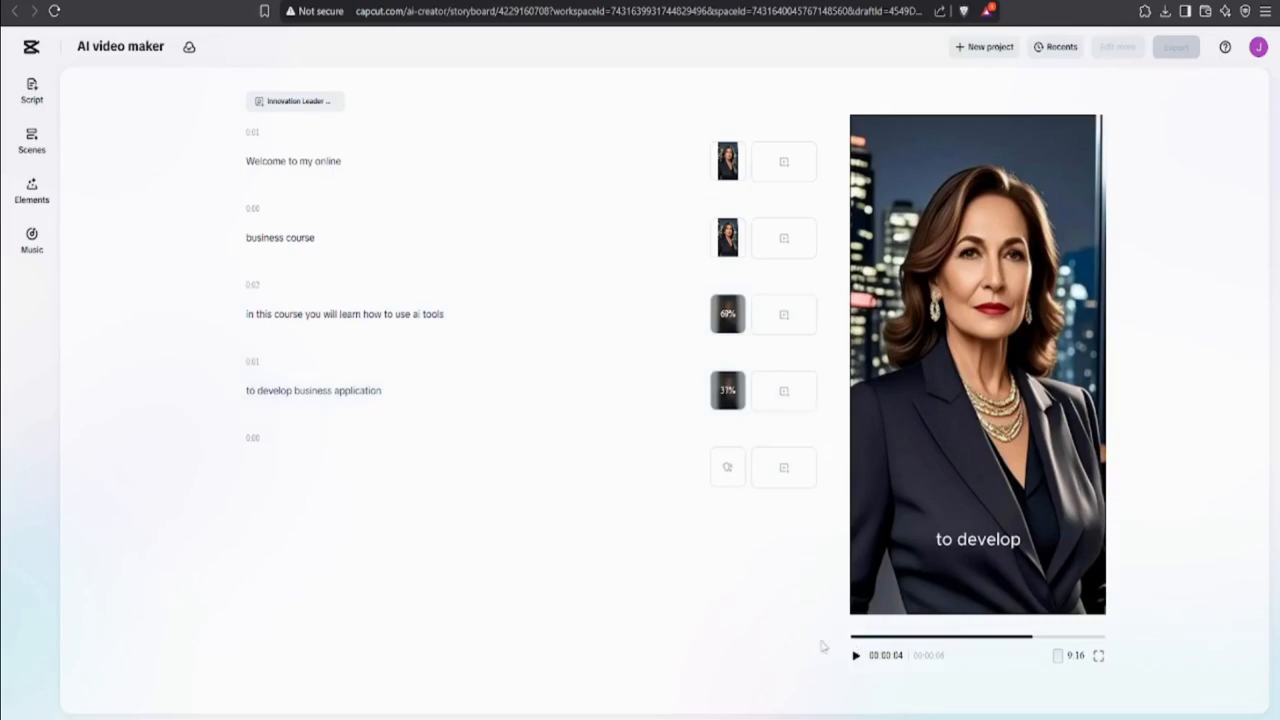
# Step: Play the extended avatar video from the start to review the new lines
pyautogui.click(858, 656)
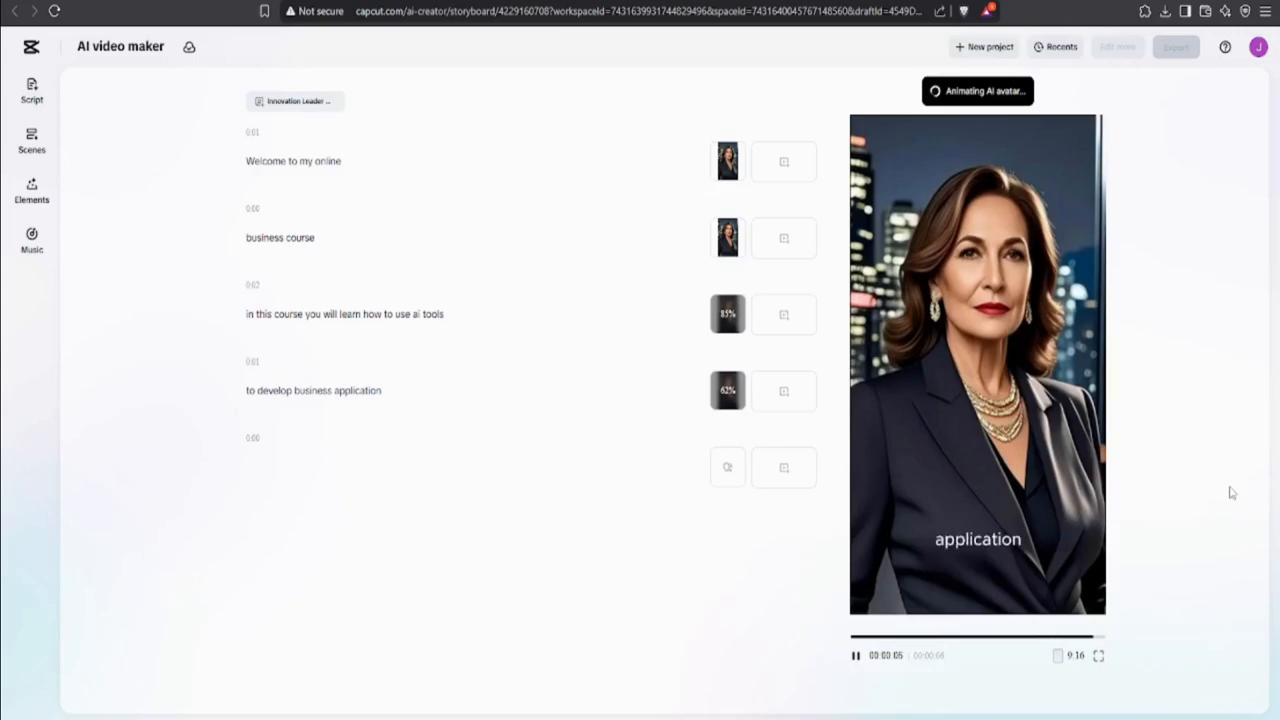
pyautogui.click(429, 394)
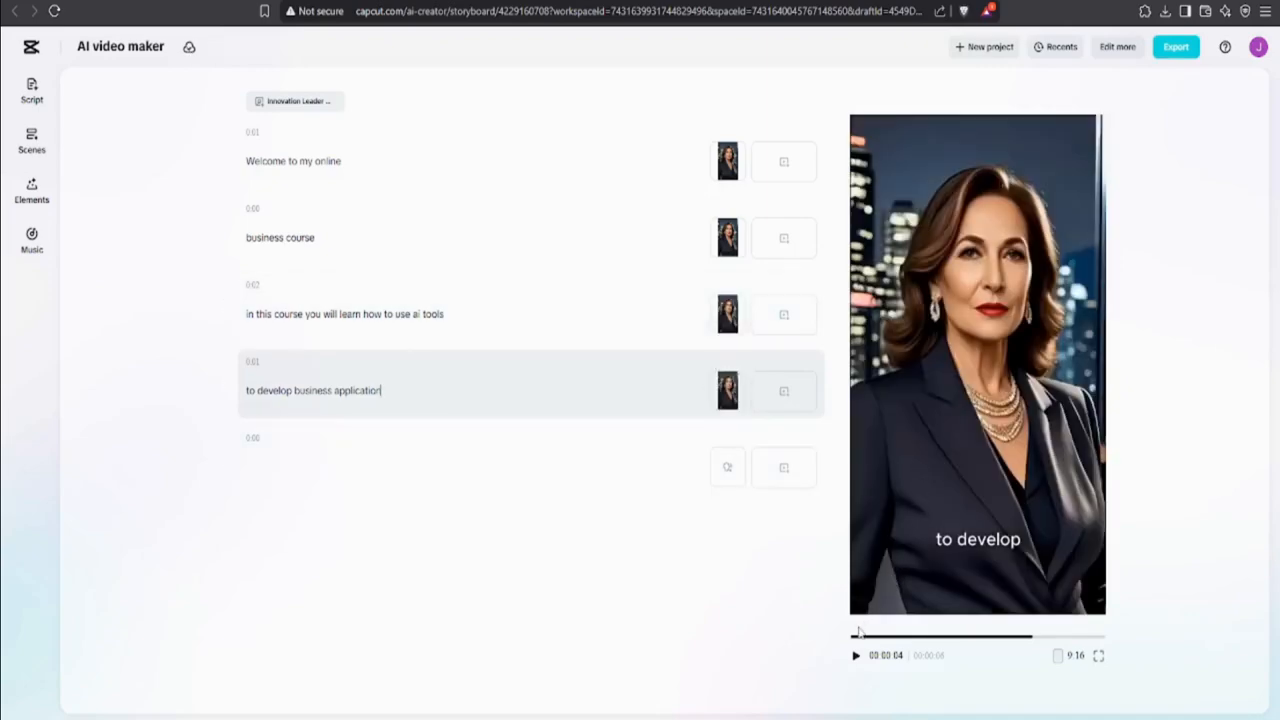
pyautogui.click(853, 641)
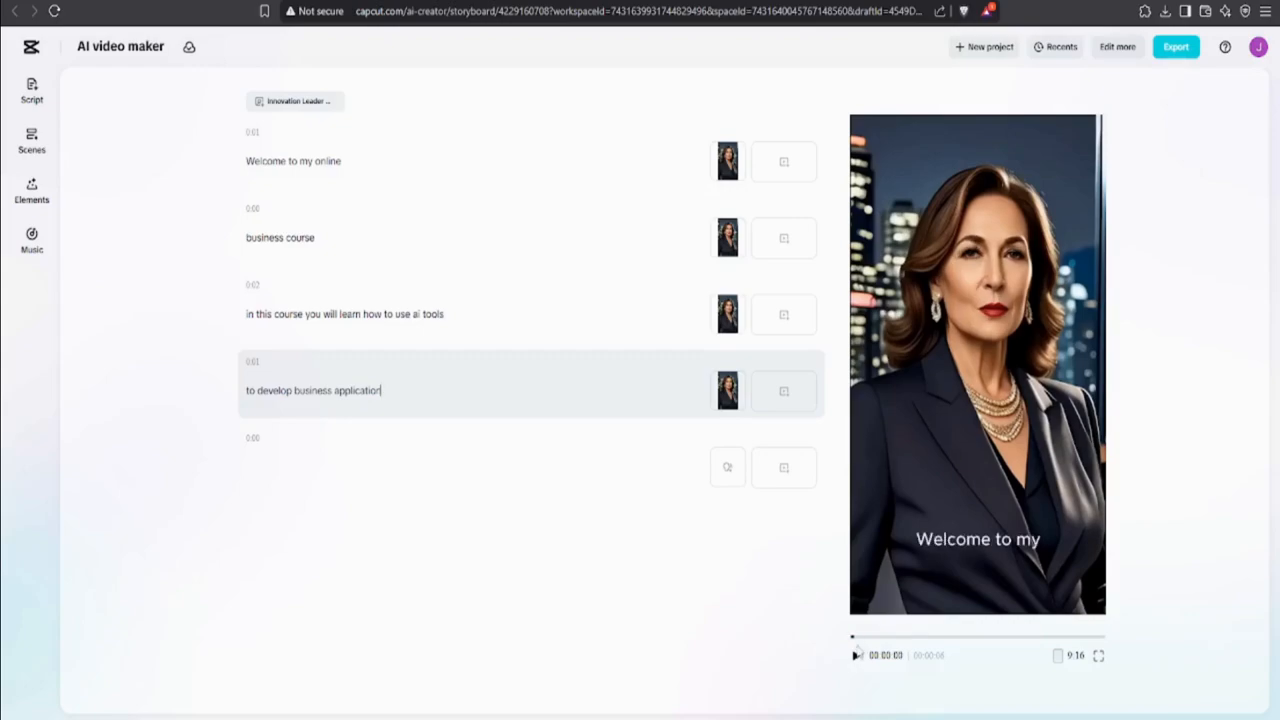
pyautogui.click(856, 655)
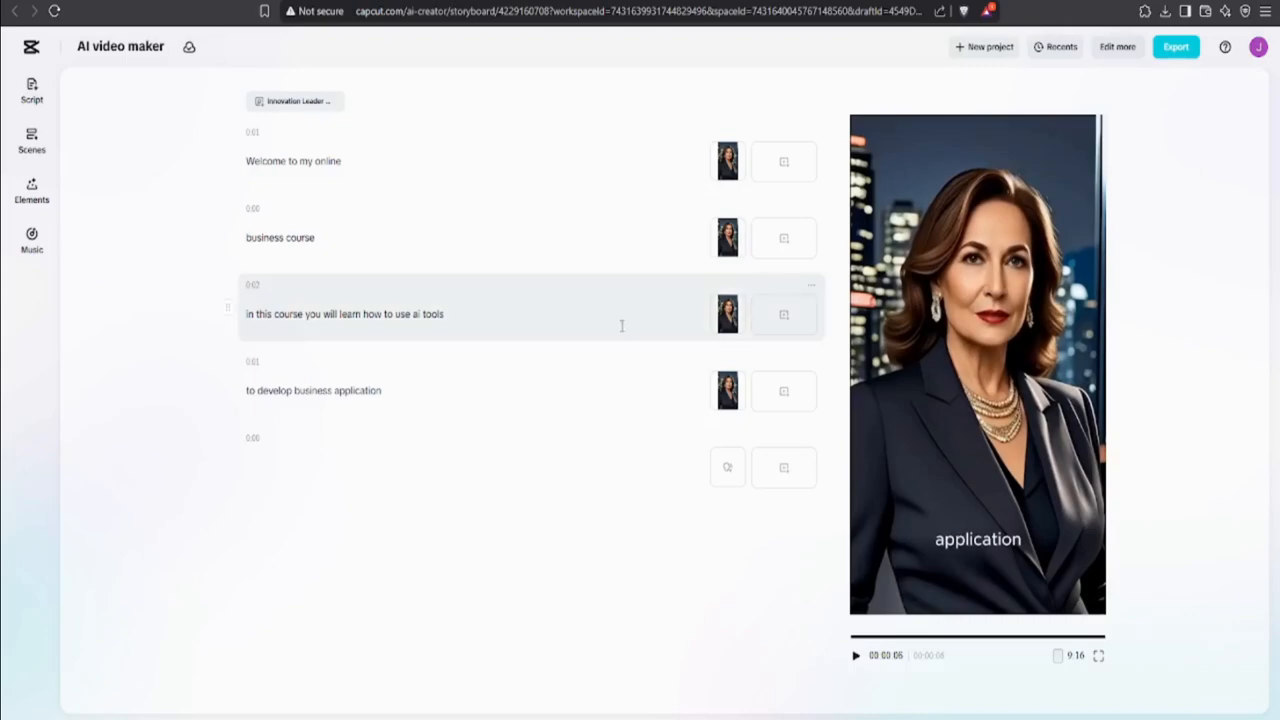
pyautogui.click(391, 390)
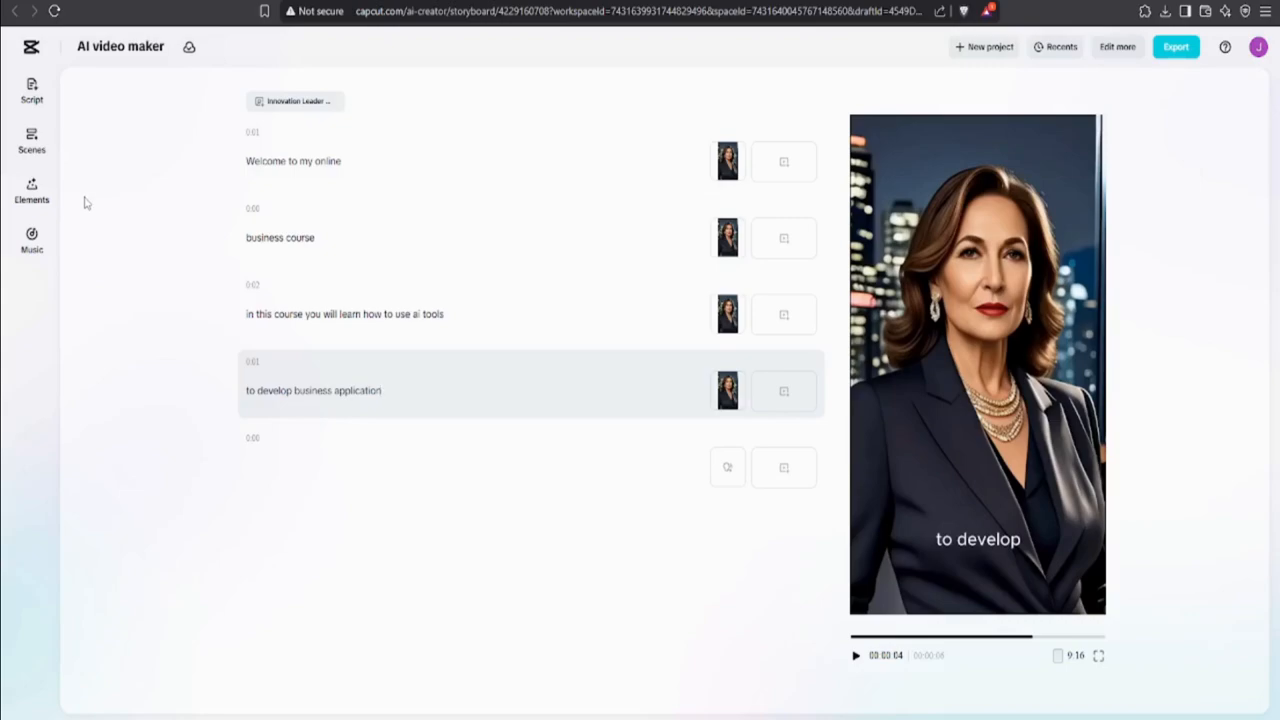
# Step: Apply the uppercase caption template with yellow word highlights and play the captioned video from the start
pyautogui.click(32, 188)
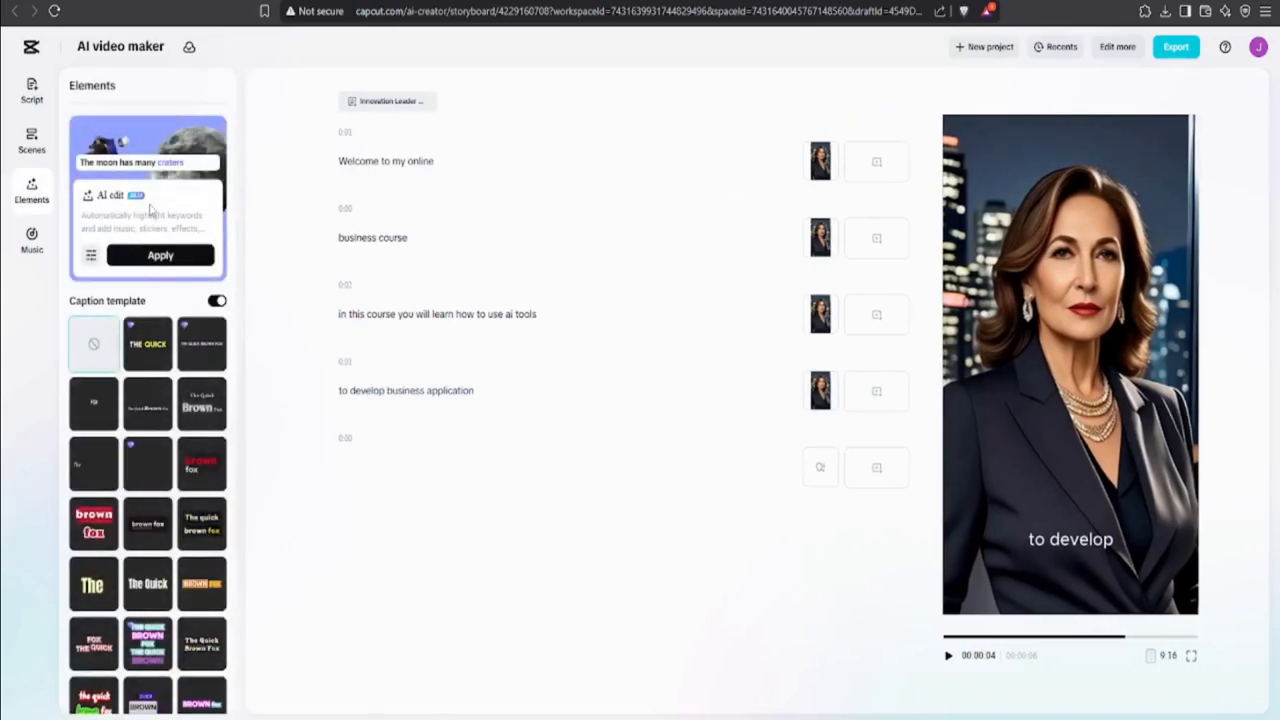
pyautogui.click(147, 331)
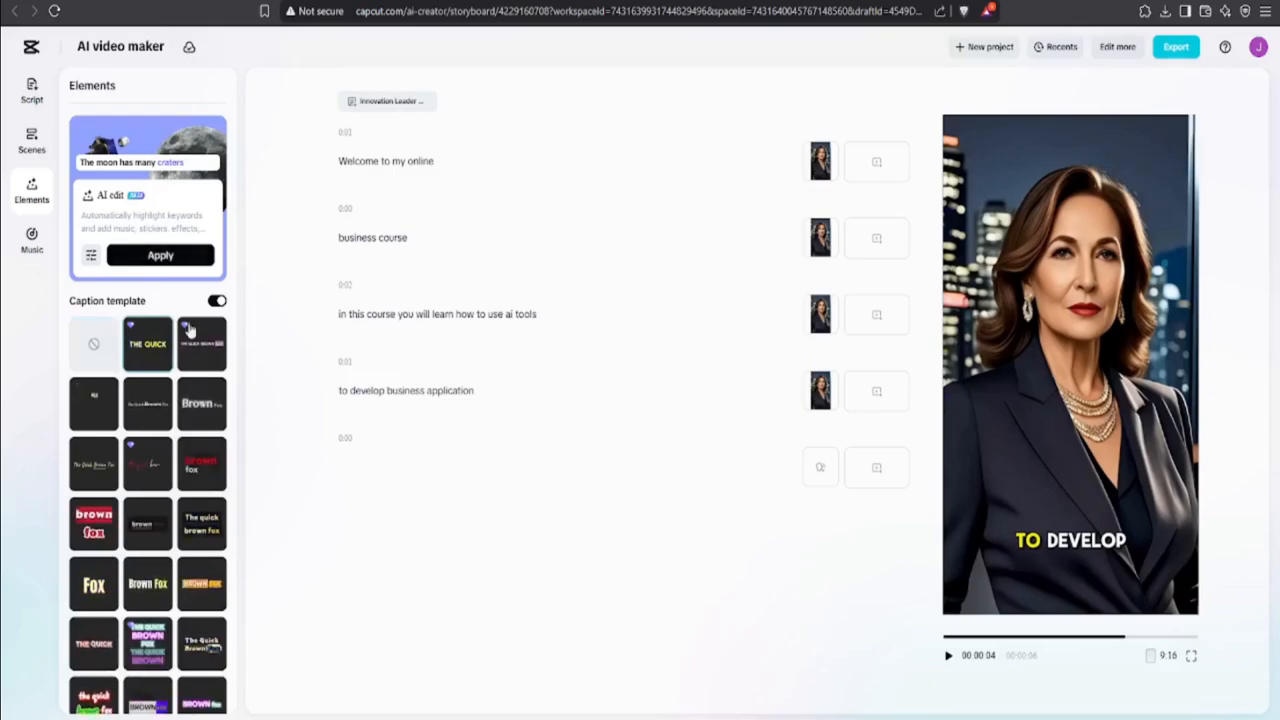
pyautogui.click(445, 308)
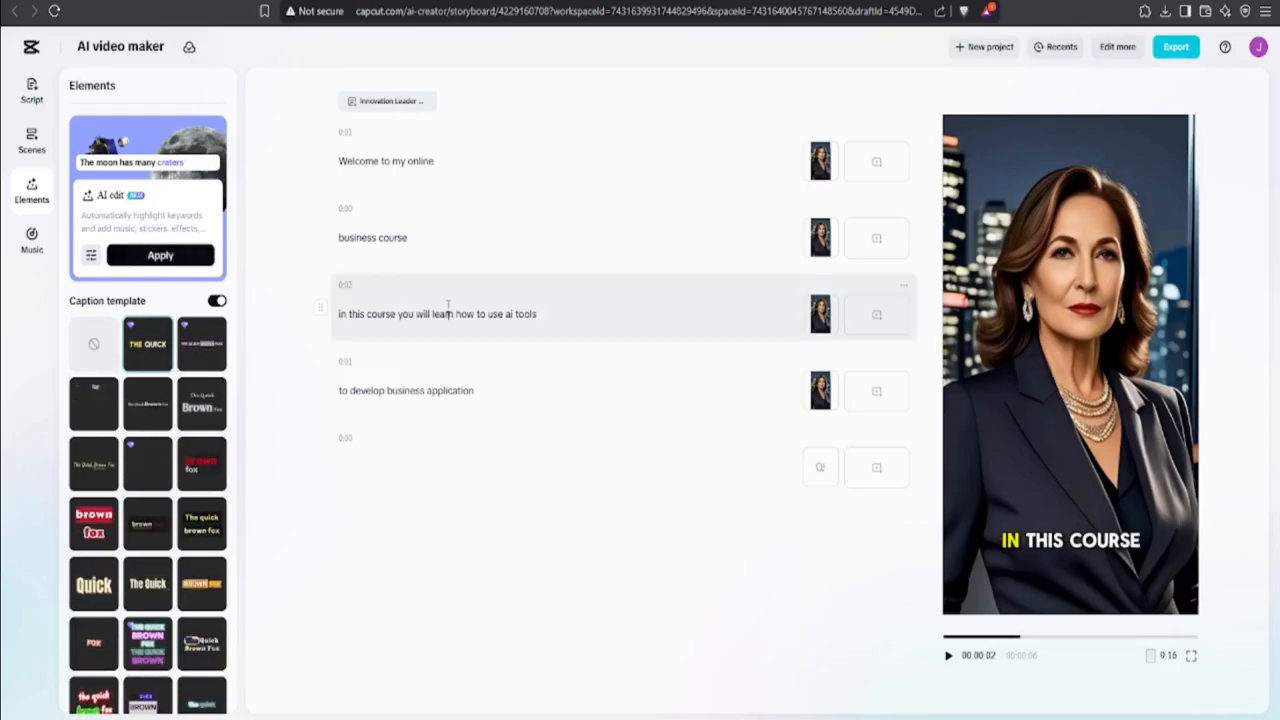
pyautogui.click(948, 637)
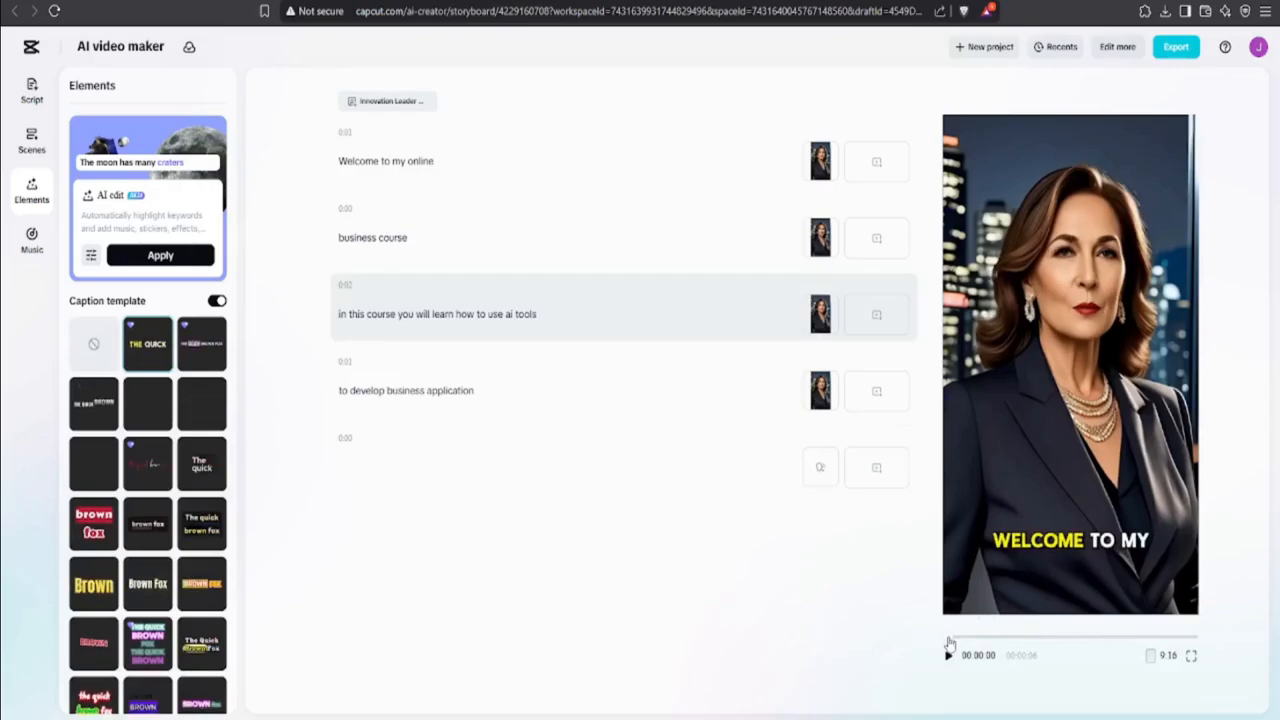
pyautogui.click(946, 656)
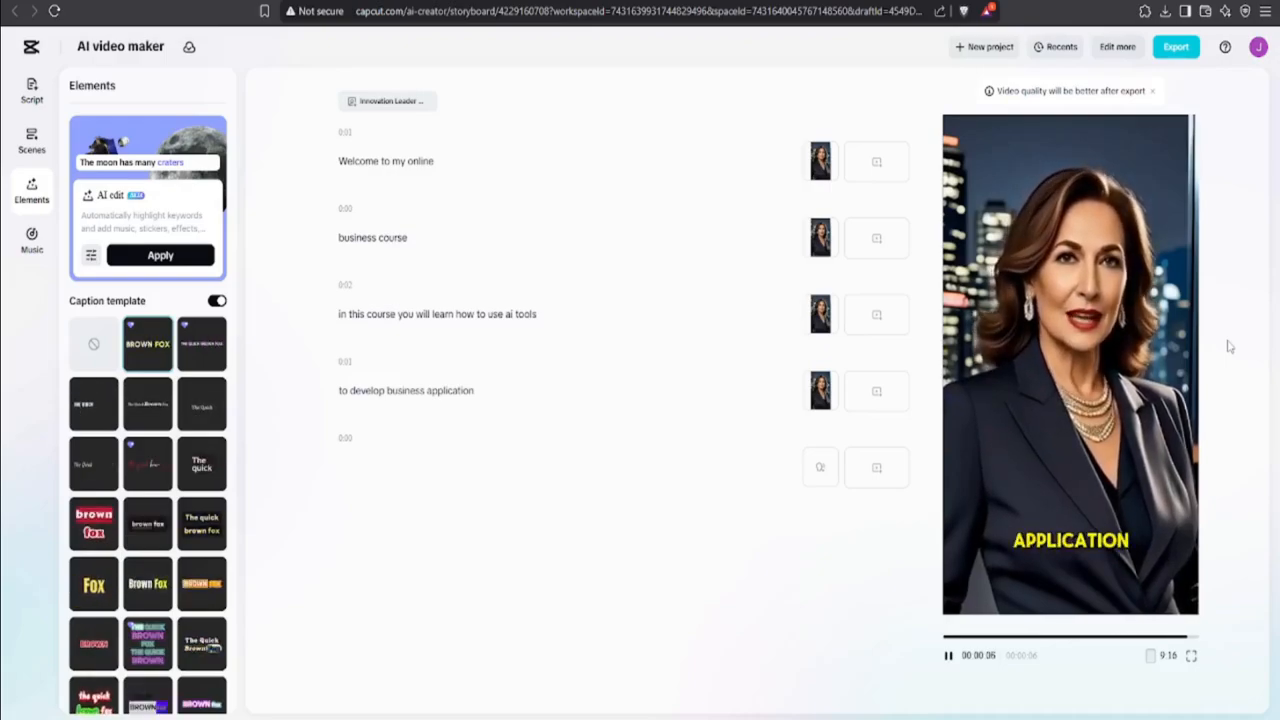
pyautogui.click(94, 584)
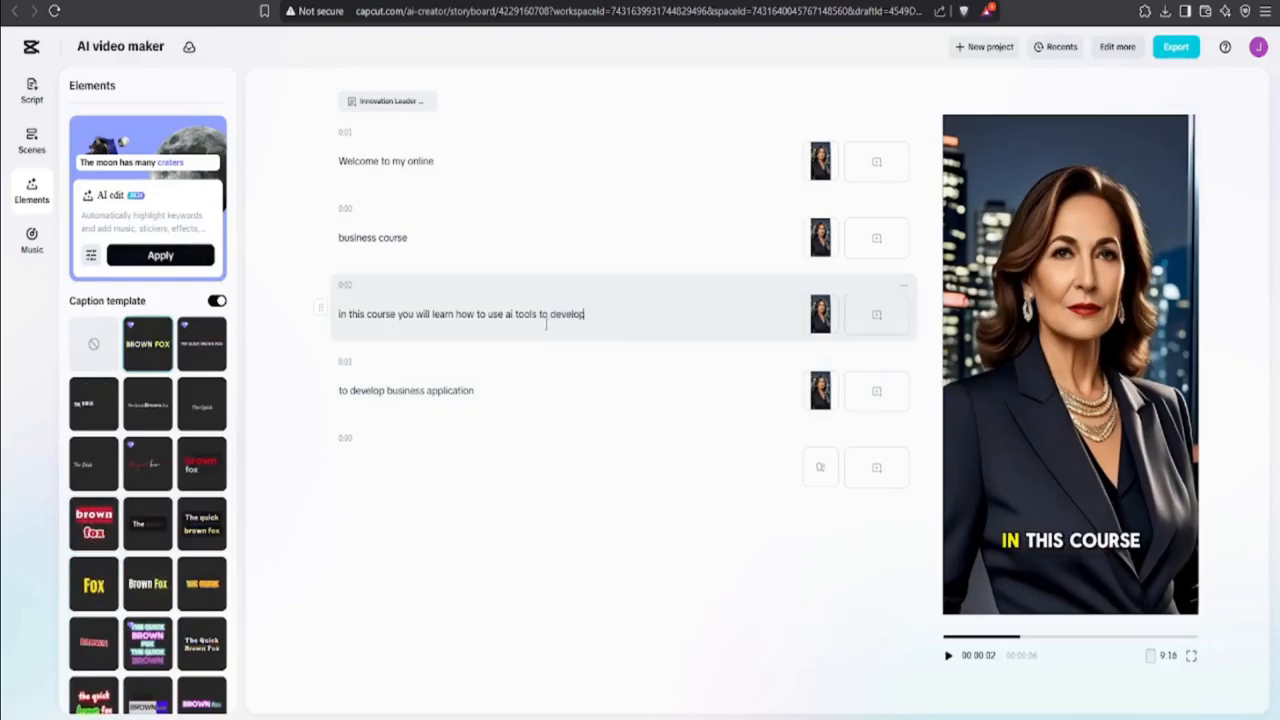
# Step: Extend the third script line with "to develop business applications." and delete the separate "to develop business application" line below it
pyautogui.write('p bu')
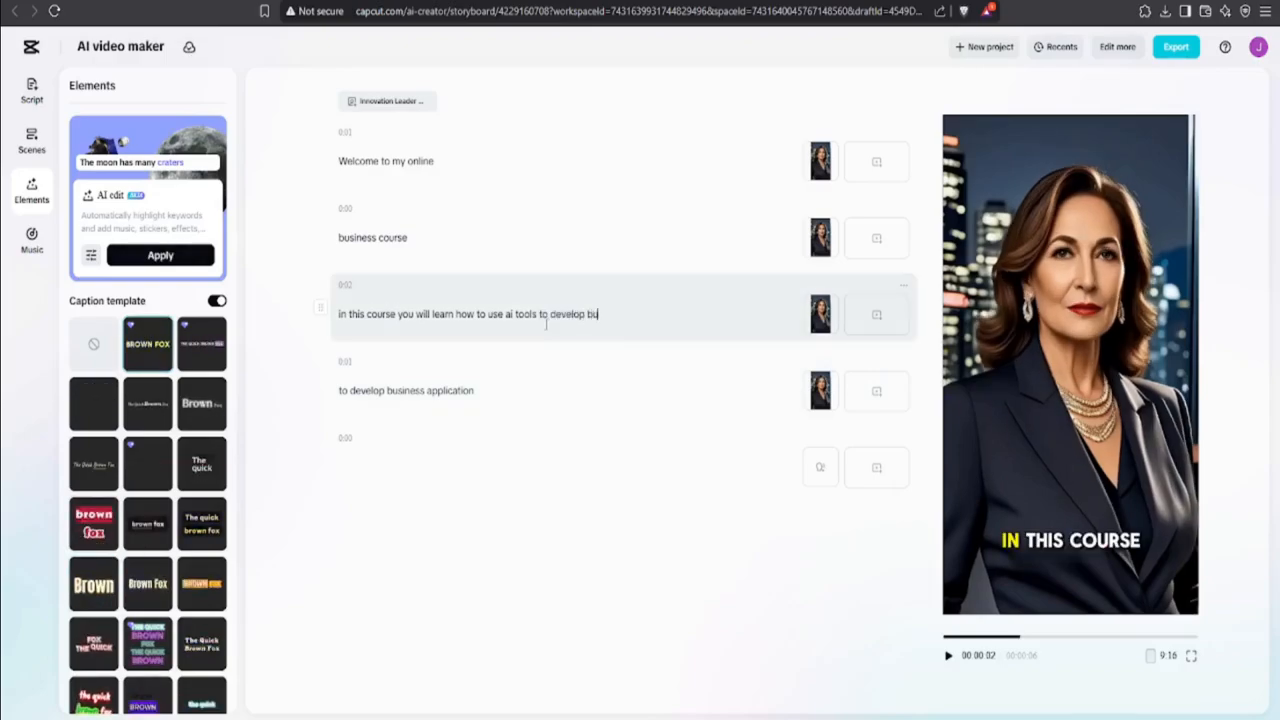
pyautogui.write('siness appl')
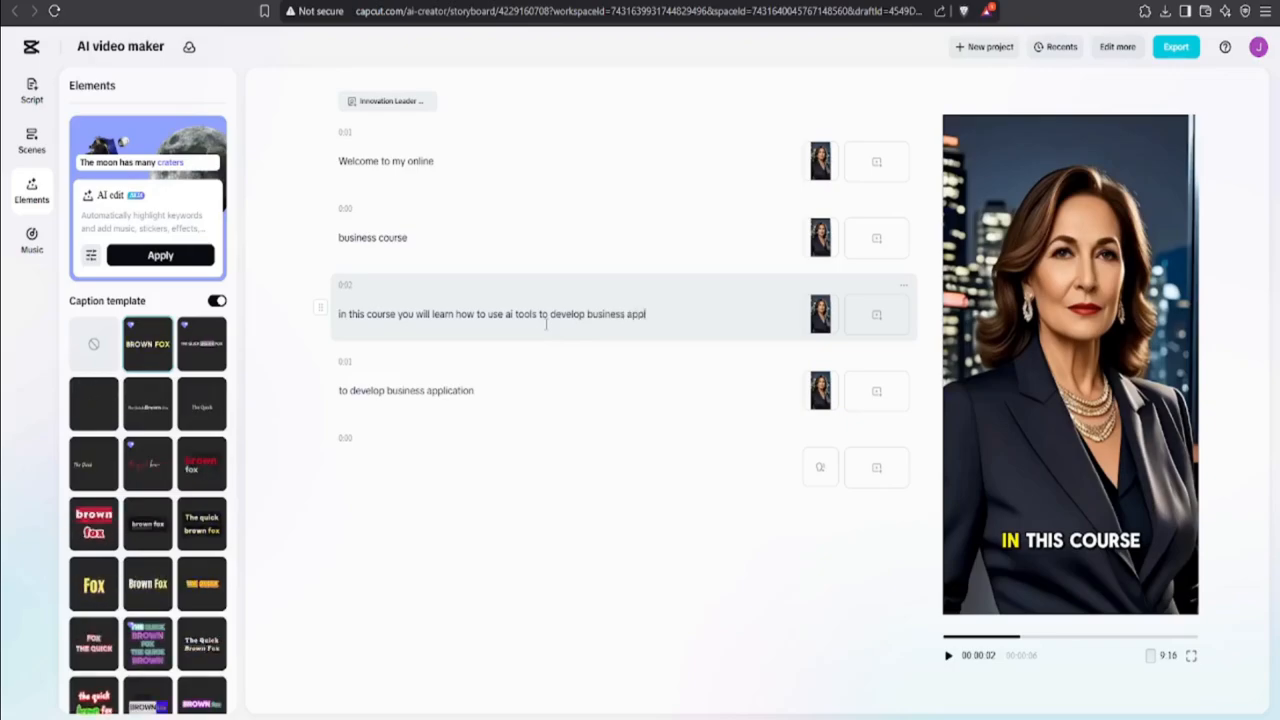
pyautogui.write('ications.')
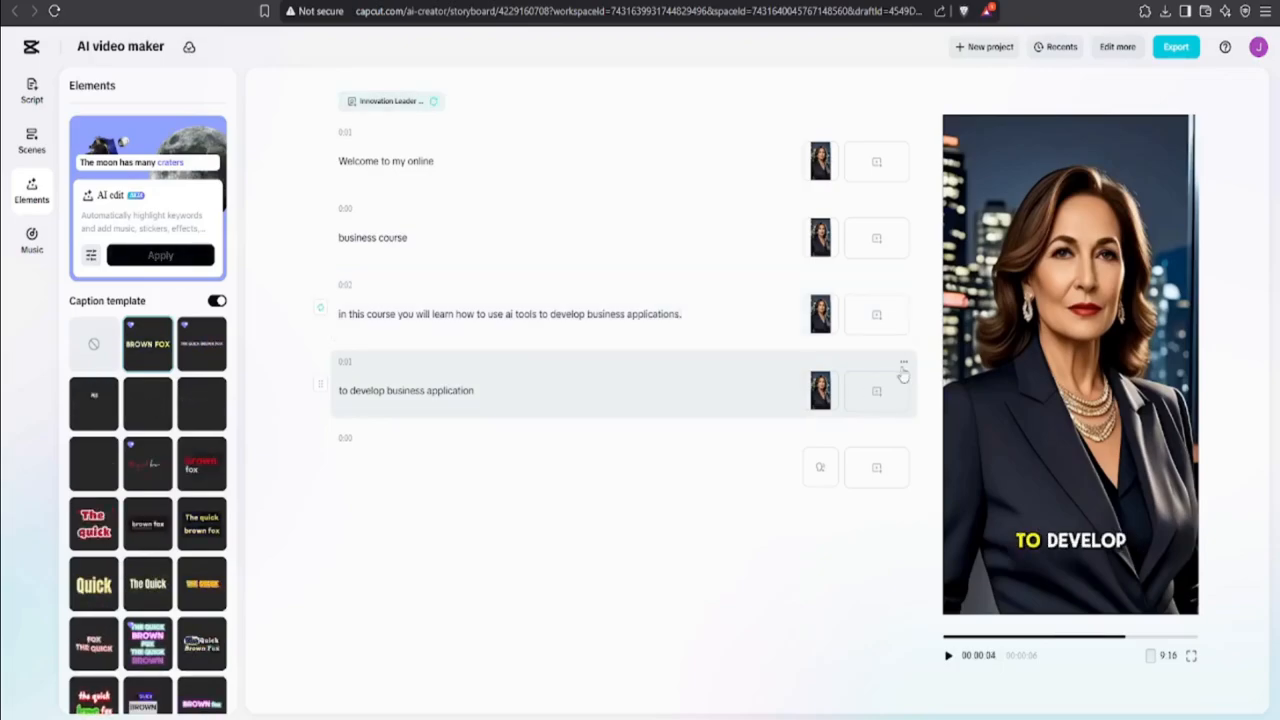
pyautogui.click(908, 375)
pyautogui.click(952, 376)
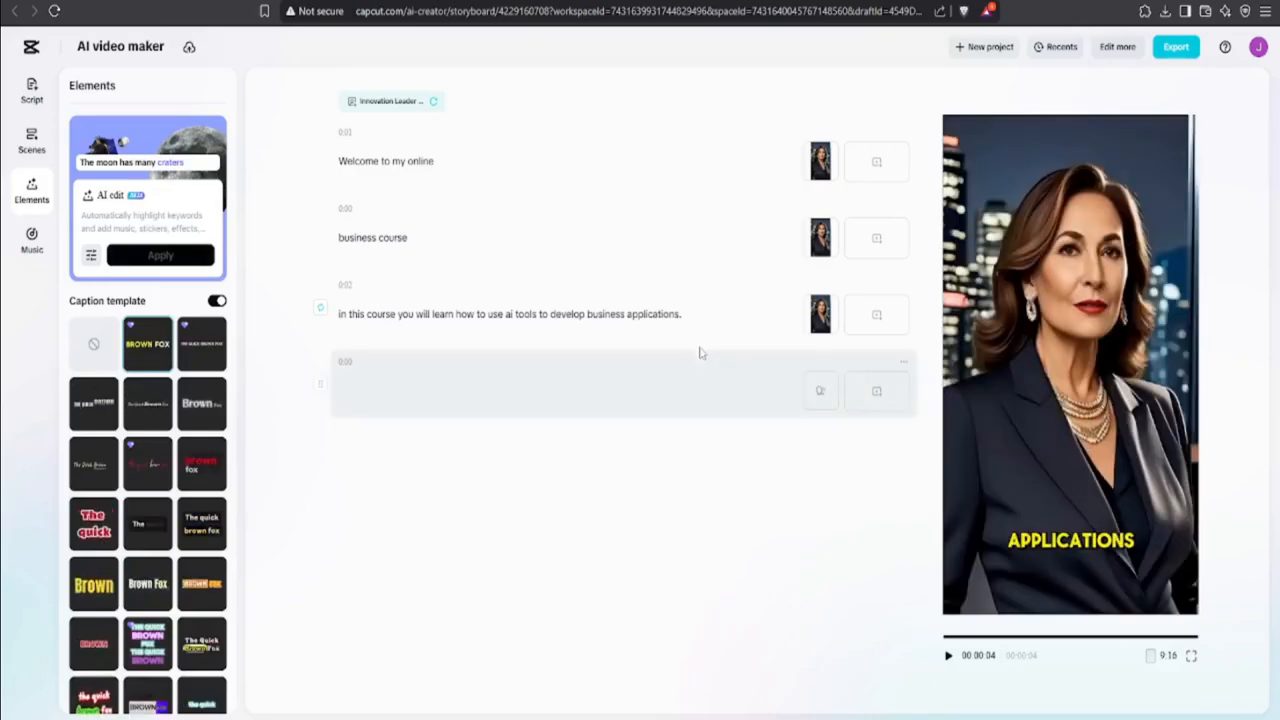
# Step: Regenerate the avatar clip for the extended third line and play the video from the start
pyautogui.click(700, 323)
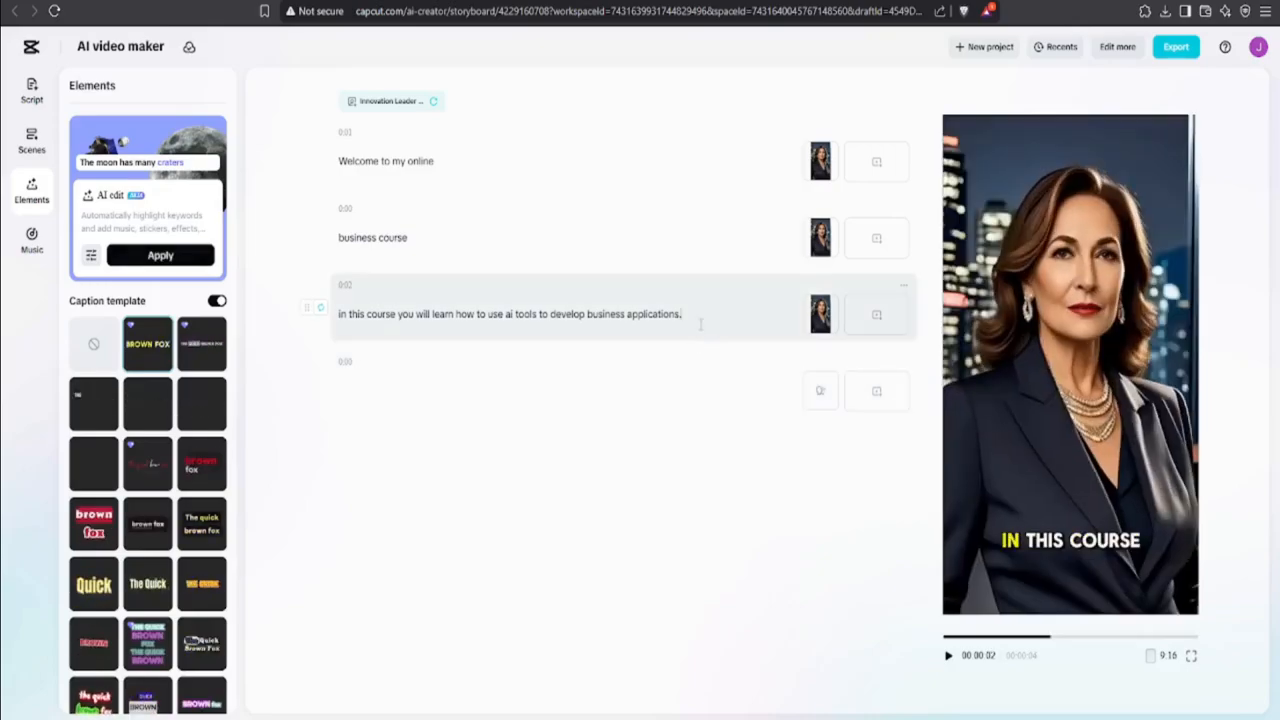
pyautogui.click(319, 310)
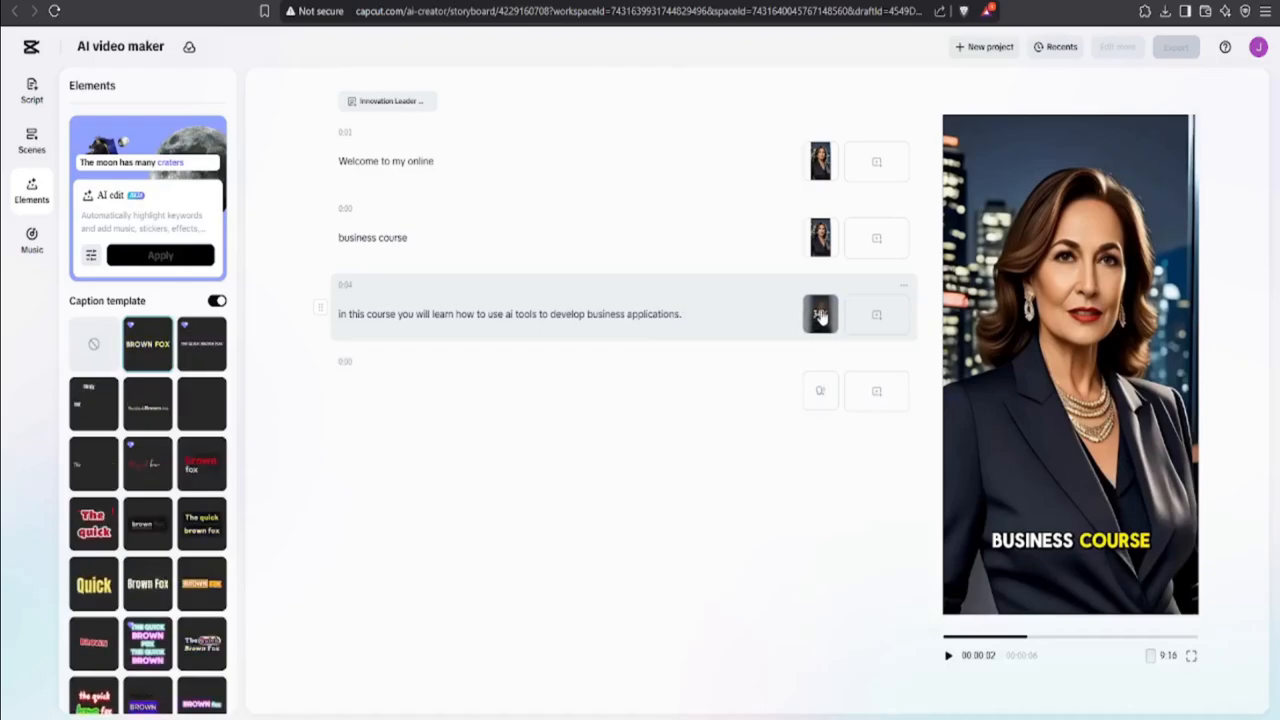
pyautogui.click(949, 656)
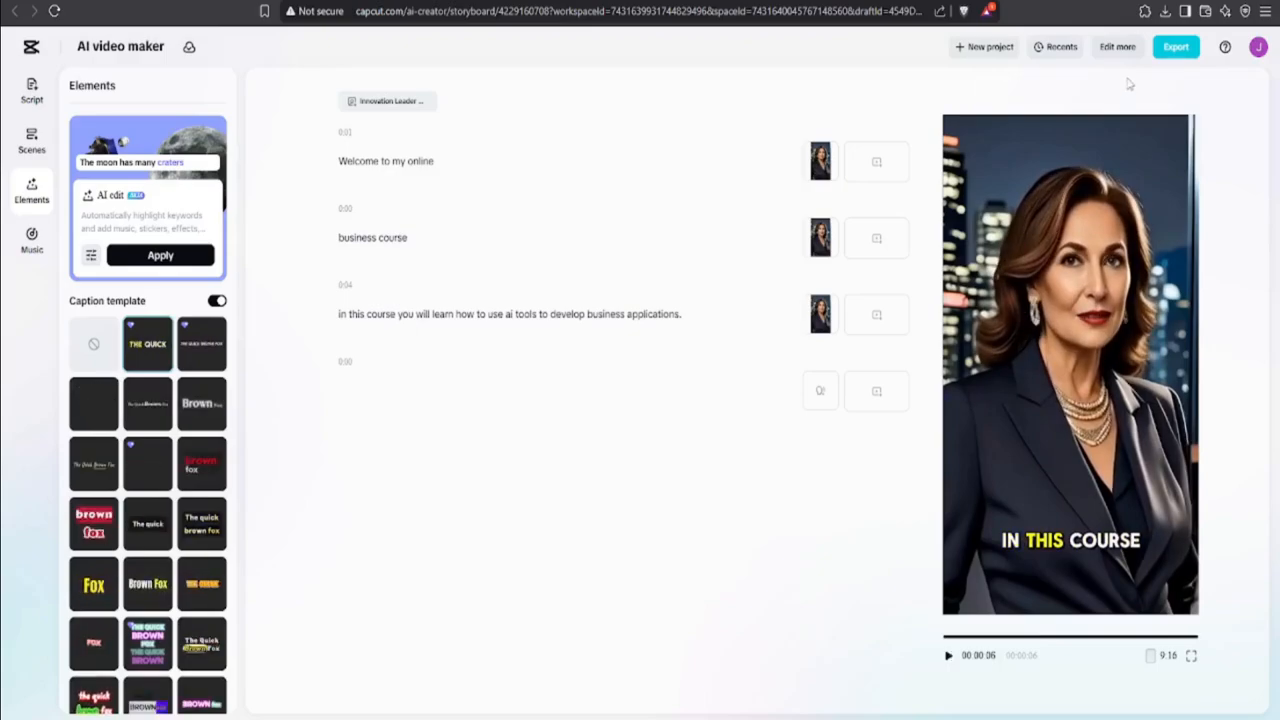
# Step: Open the avatar video in the full timeline editor and display the available templates
pyautogui.click(1118, 48)
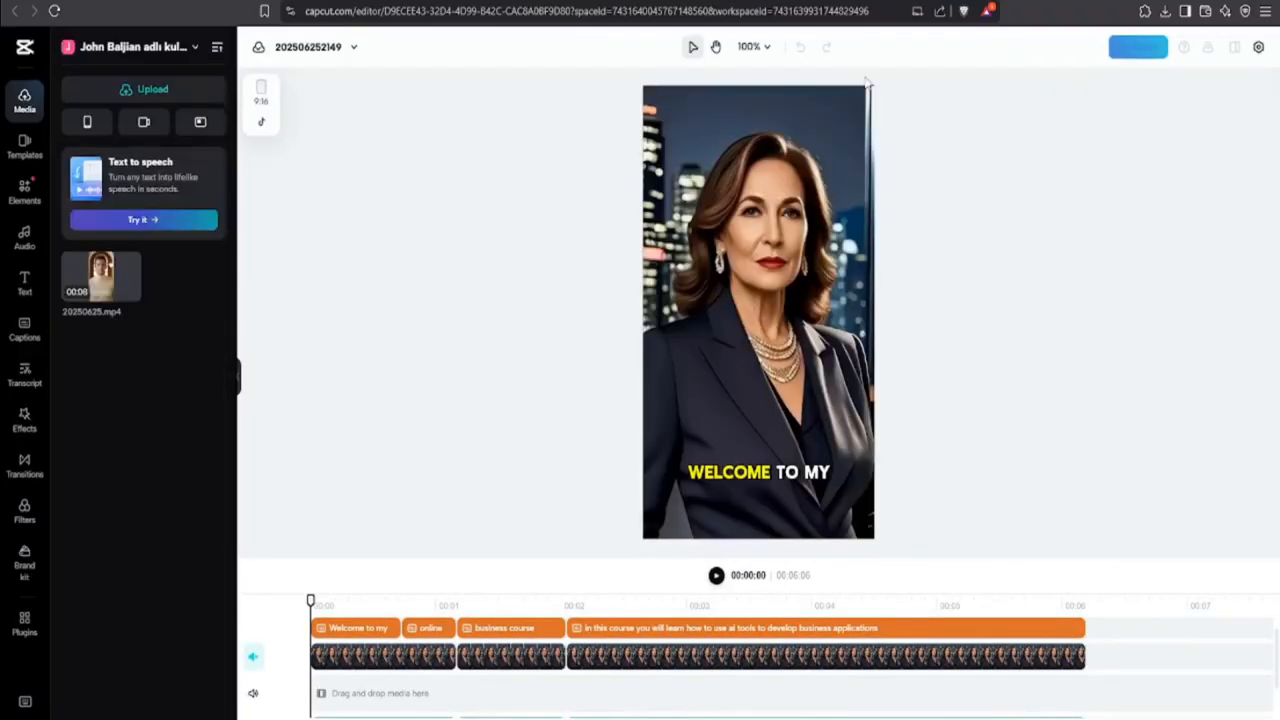
pyautogui.click(26, 145)
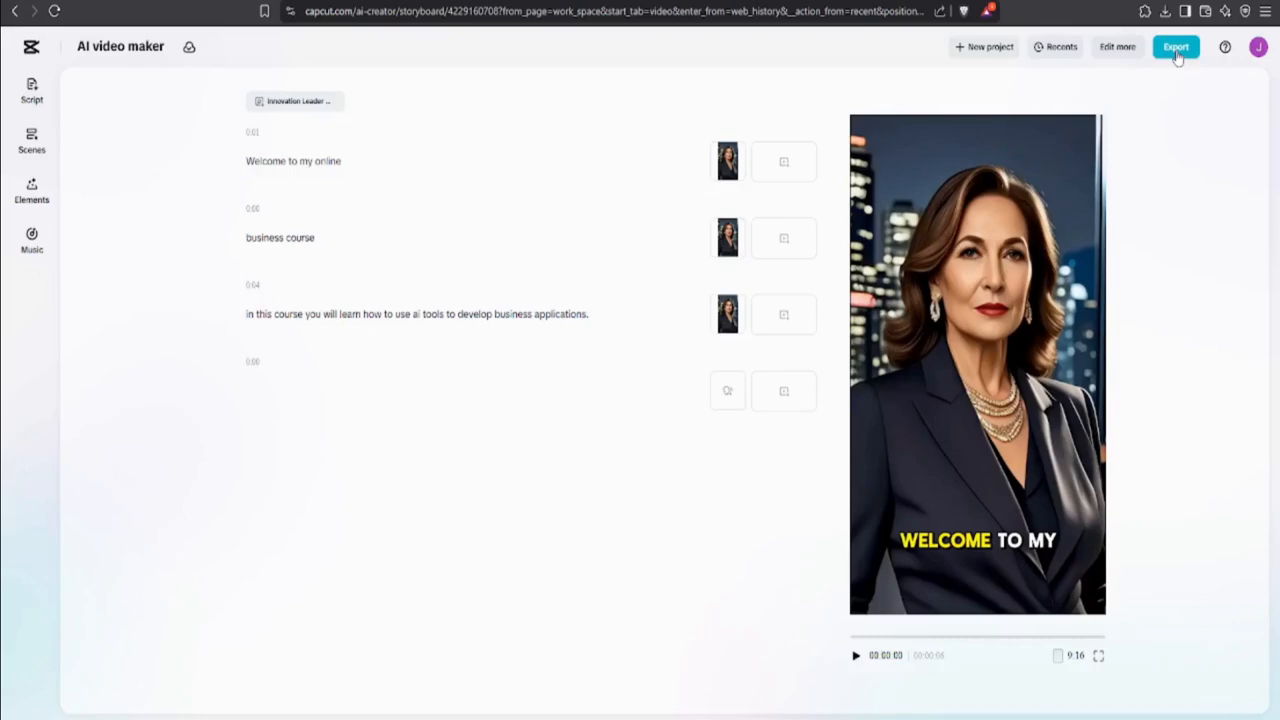
# Step: Export the captioned avatar video from the AI video maker as a 720p mp4 at 30fps with recommended quality
pyautogui.click(1177, 52)
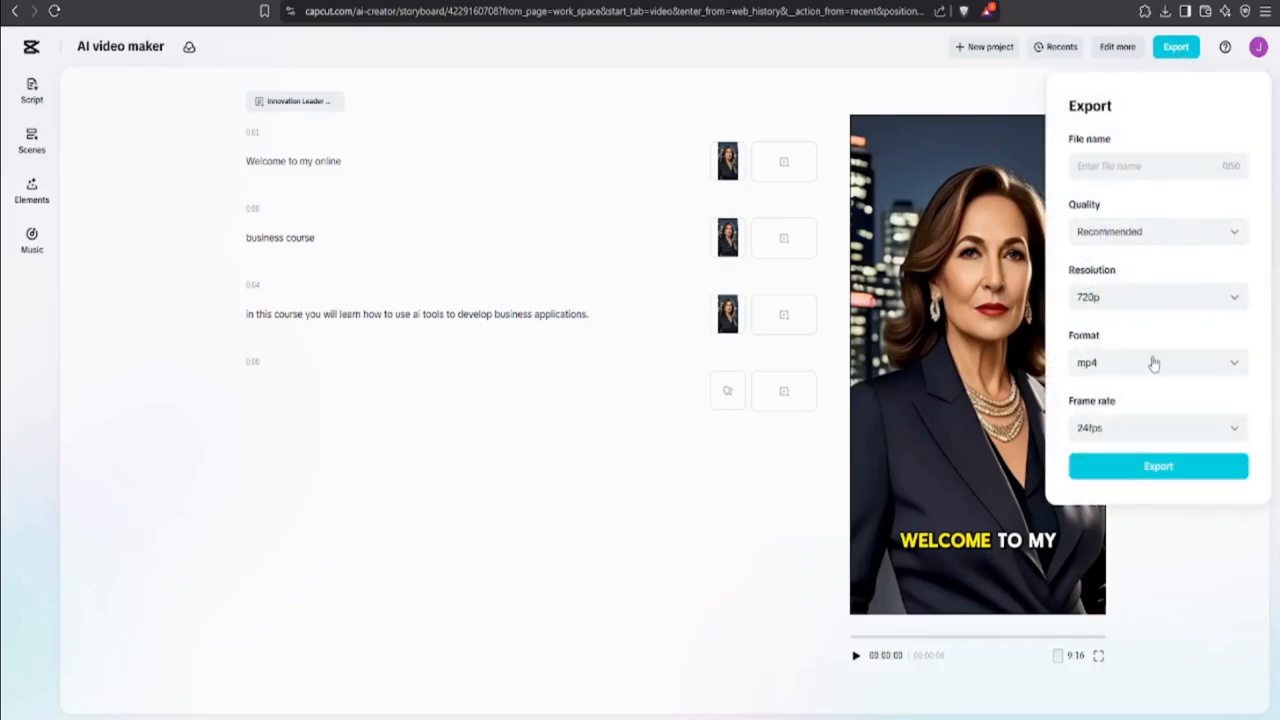
pyautogui.click(1156, 363)
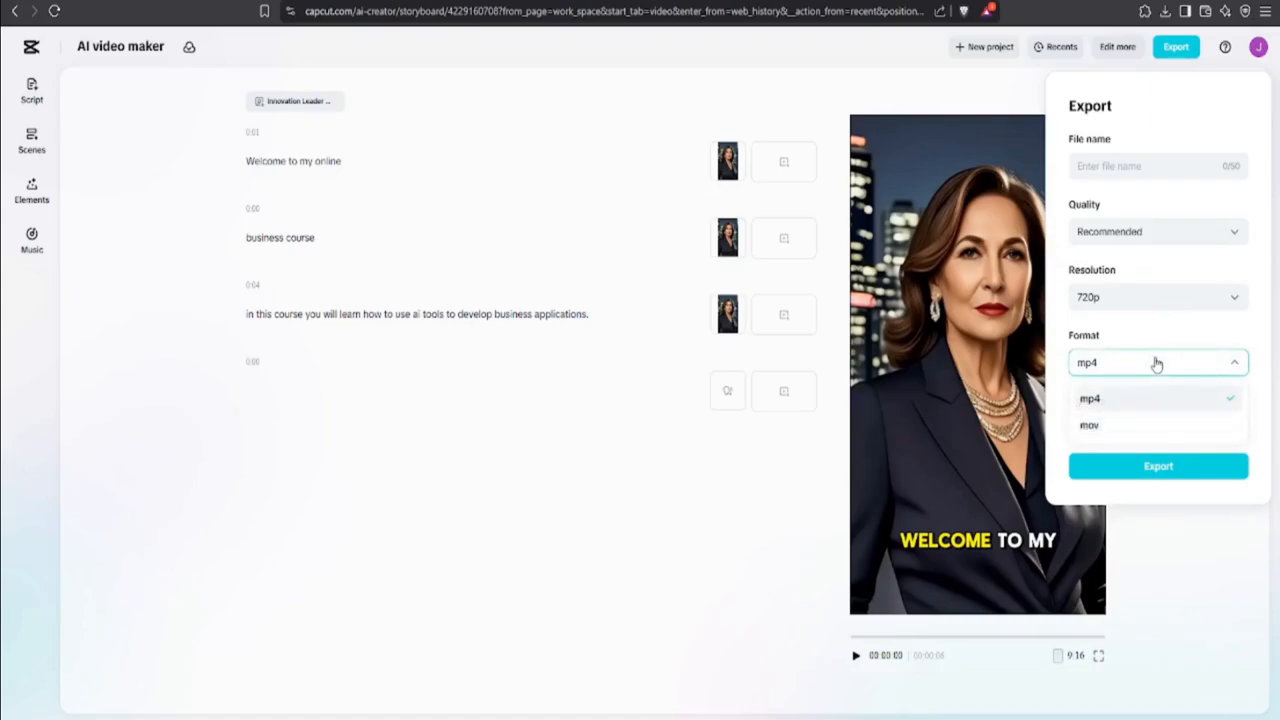
pyautogui.click(1156, 363)
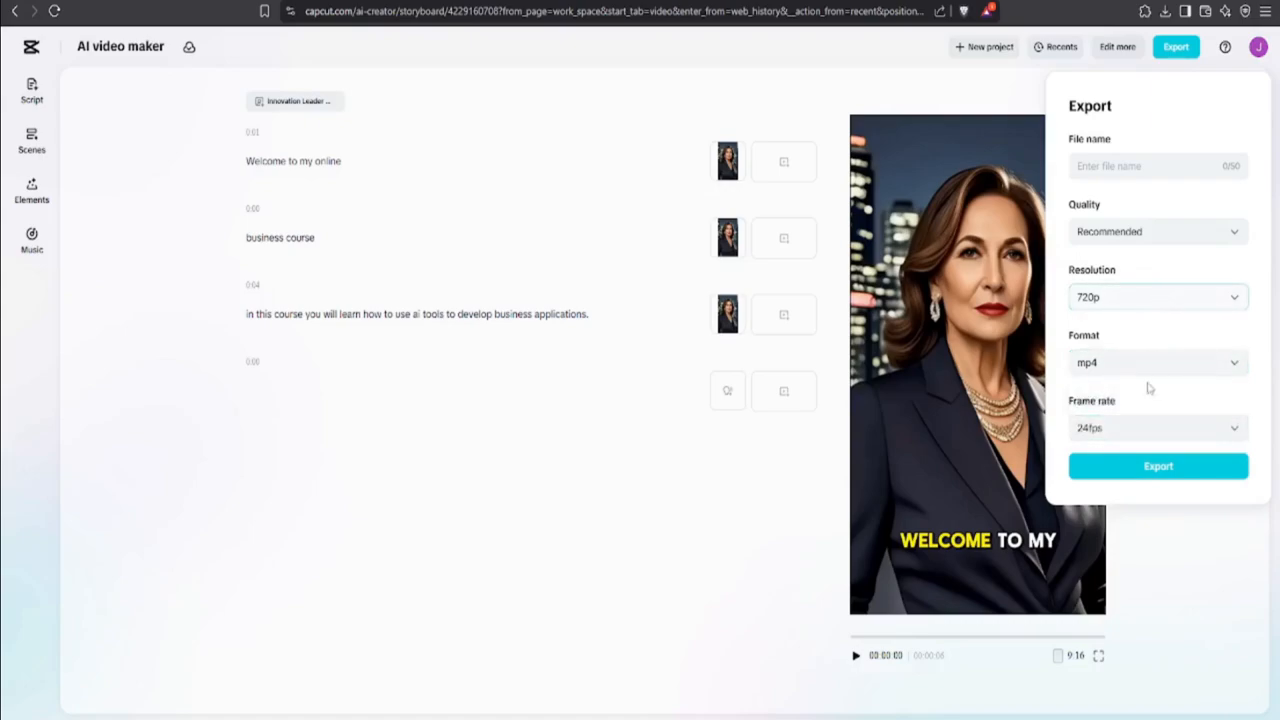
pyautogui.click(1143, 432)
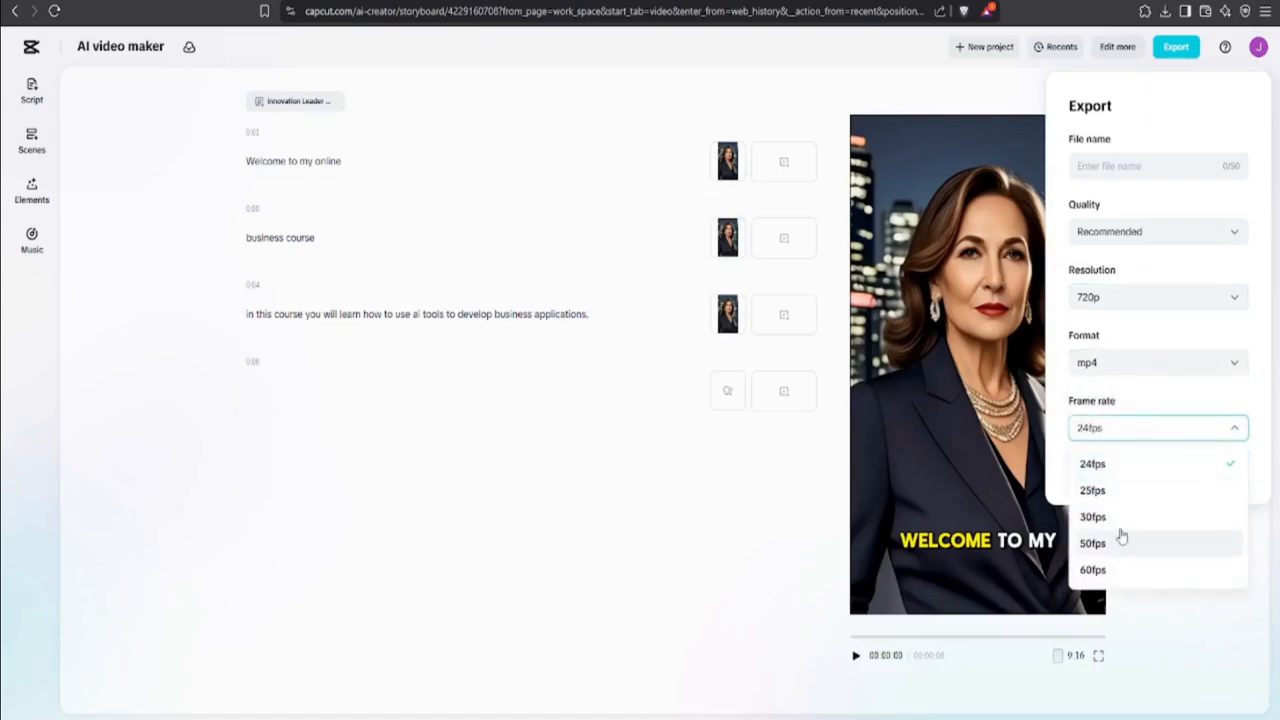
pyautogui.click(1122, 518)
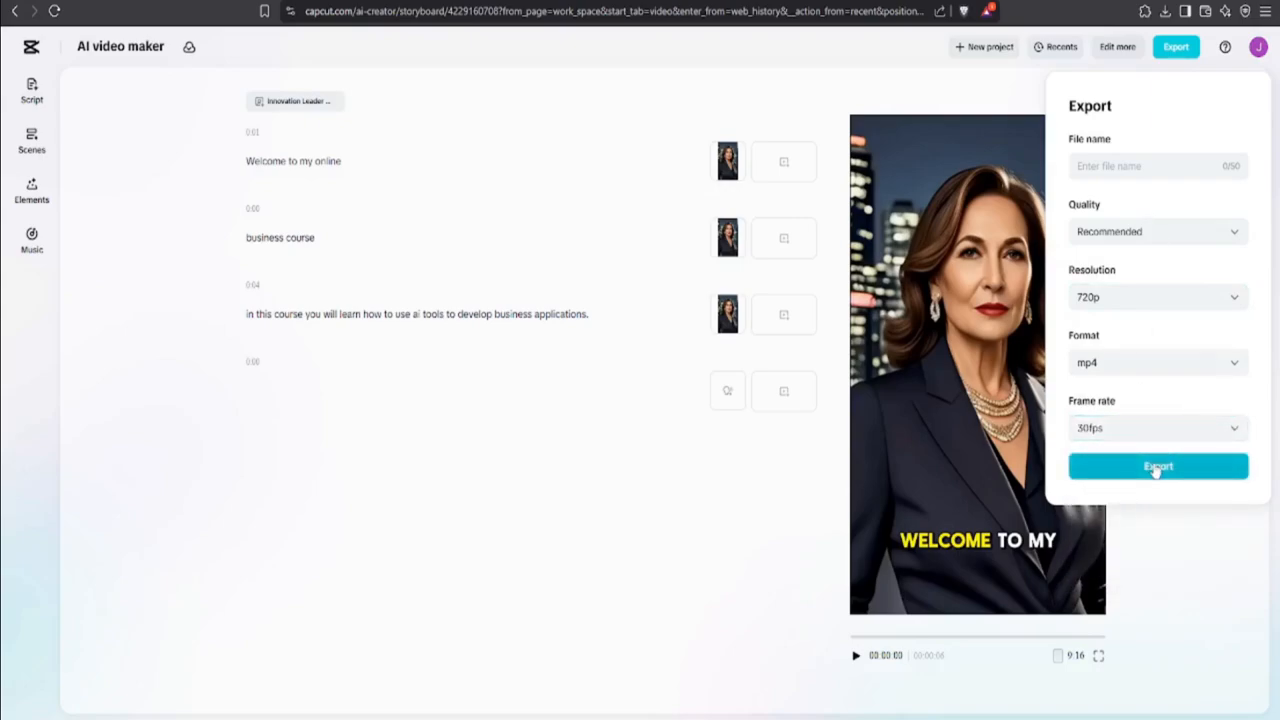
pyautogui.click(1157, 467)
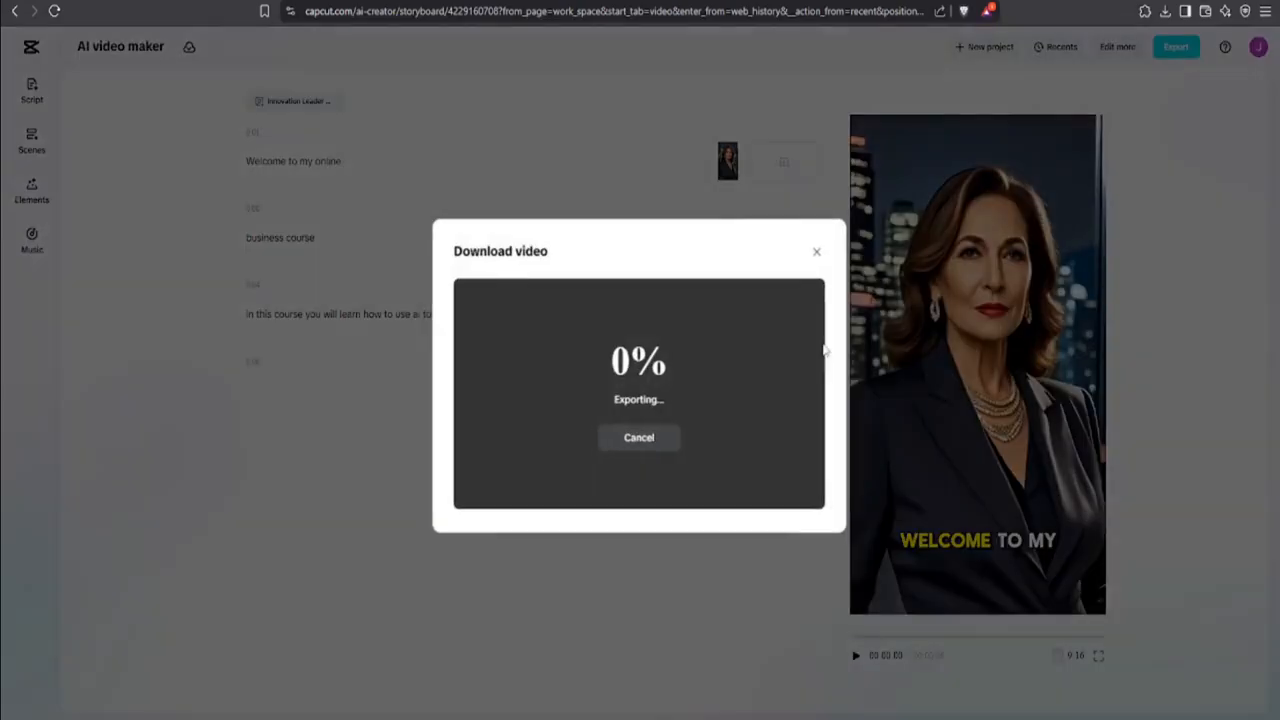